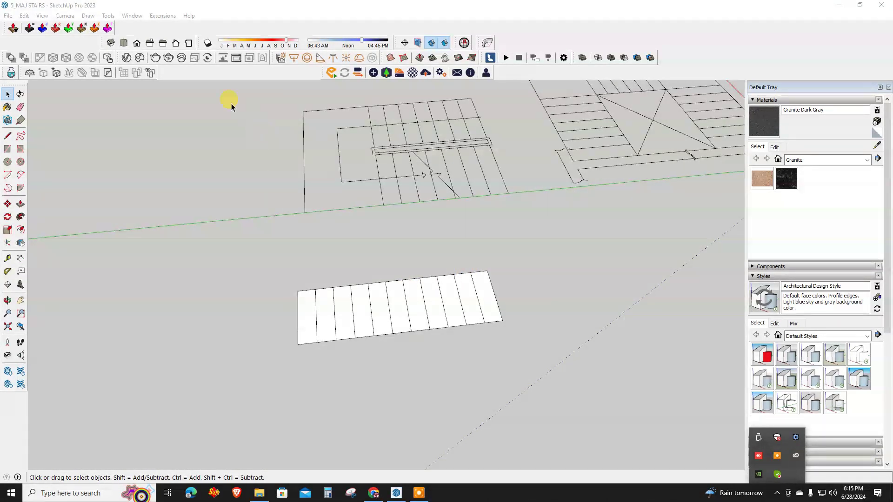
# Set up a MajStair Type A stair with Stair Riser 6 and Stair Number, ready to draw
pyautogui.click(163, 17)
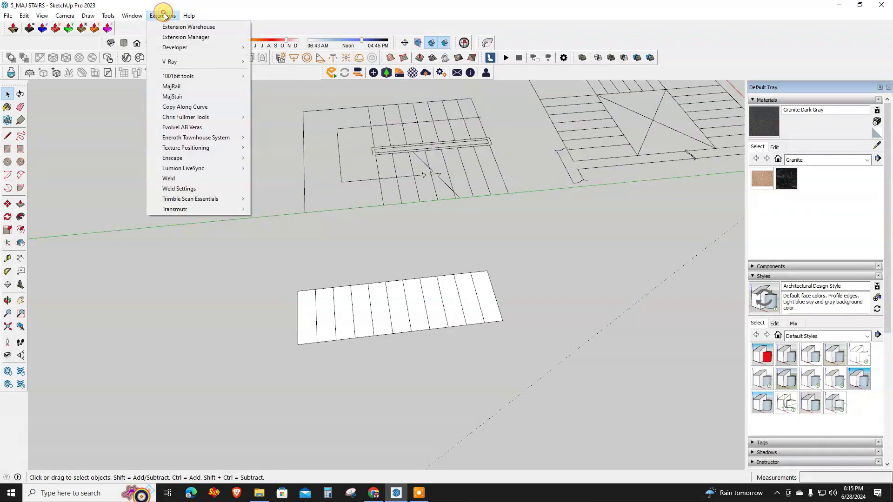
pyautogui.click(186, 95)
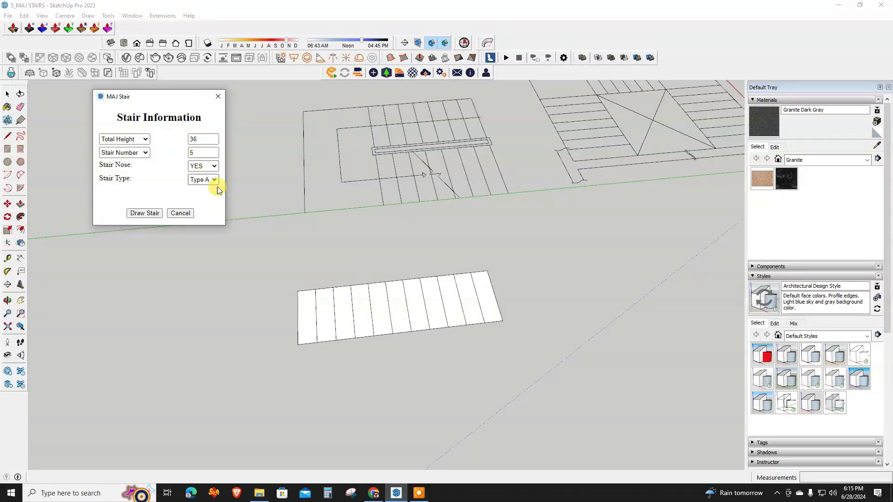
pyautogui.click(215, 180)
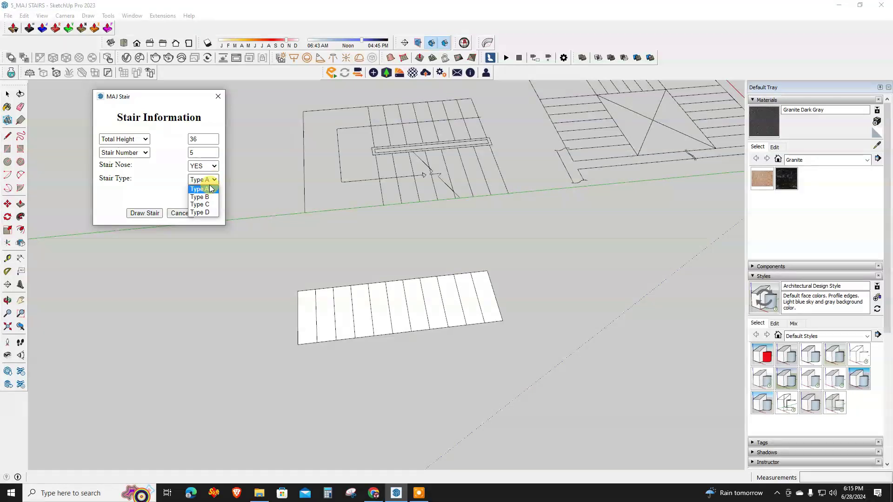
pyautogui.click(209, 185)
pyautogui.click(146, 142)
pyautogui.click(144, 156)
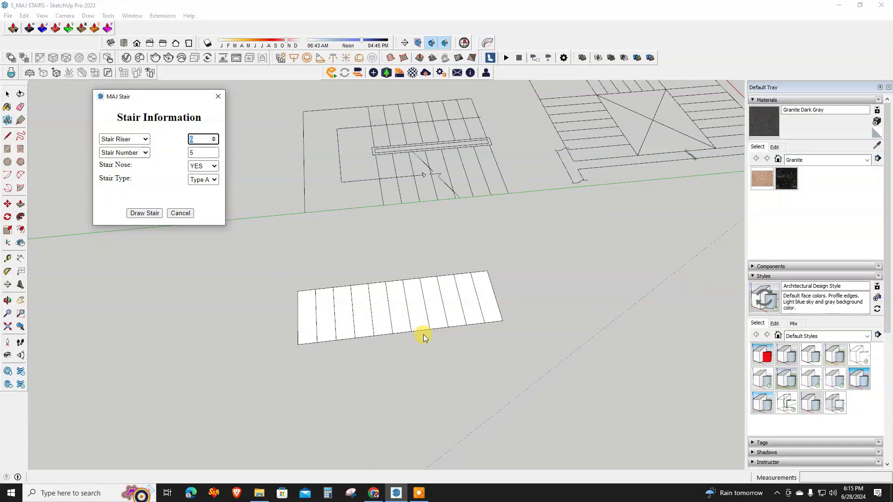
pyautogui.doubleClick(199, 152)
pyautogui.click(153, 213)
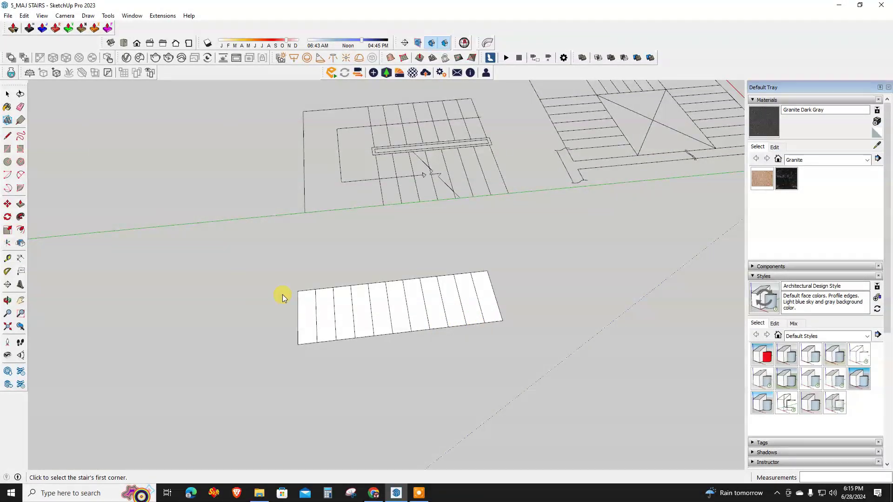
# Pick the outline's two entrance corners and create the 3D staircase
pyautogui.click(297, 292)
pyautogui.click(297, 344)
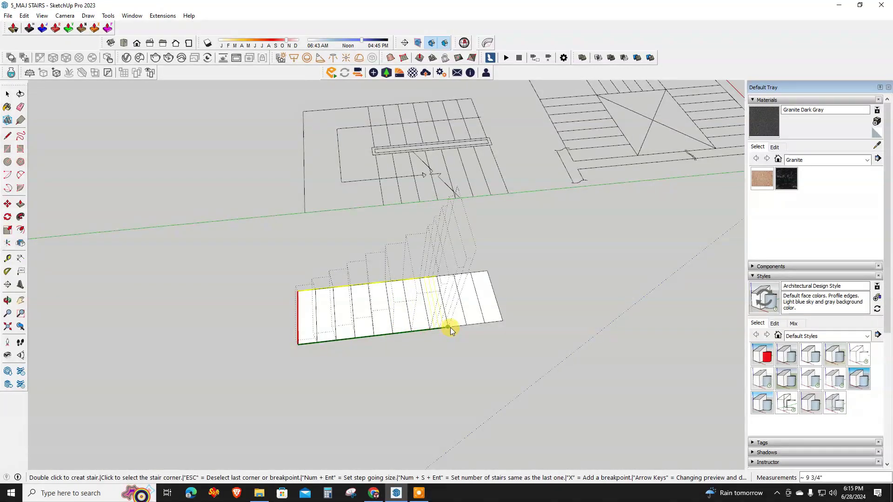
pyautogui.doubleClick(503, 322)
pyautogui.moveTo(503, 322)
pyautogui.mouseDown(button='middle')
pyautogui.moveTo(389, 353)
pyautogui.moveTo(525, 221)
pyautogui.moveTo(449, 254)
pyautogui.moveTo(498, 160)
pyautogui.moveTo(435, 249)
pyautogui.moveTo(543, 343)
pyautogui.moveTo(369, 323)
pyautogui.mouseUp(button='middle')
# Move the new staircase off beside the flat outline
pyautogui.press('m')
pyautogui.click(369, 323)
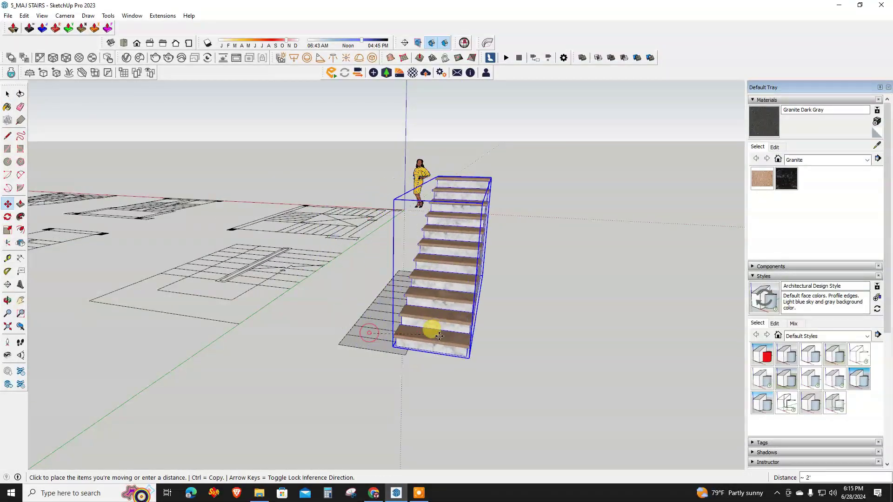
pyautogui.click(534, 355)
pyautogui.moveTo(533, 355)
pyautogui.mouseDown(button='middle')
pyautogui.moveTo(594, 355)
pyautogui.moveTo(439, 319)
pyautogui.mouseUp(button='middle')
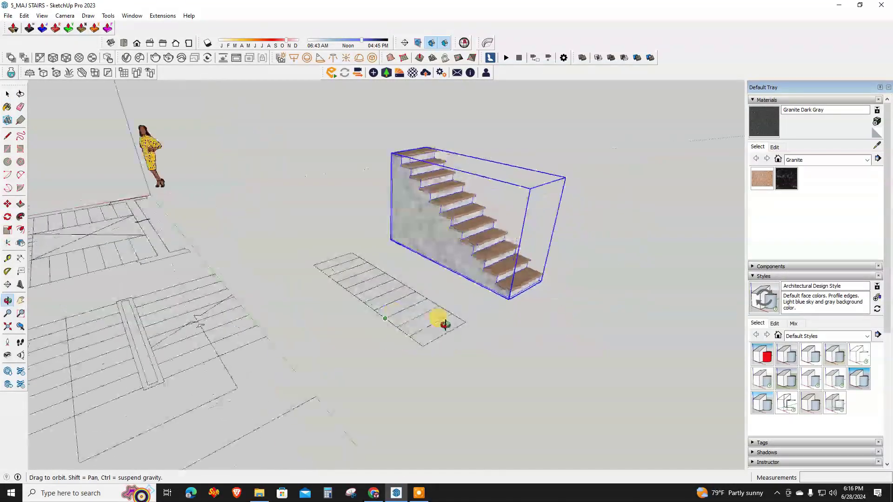
pyautogui.click(157, 16)
pyautogui.click(185, 96)
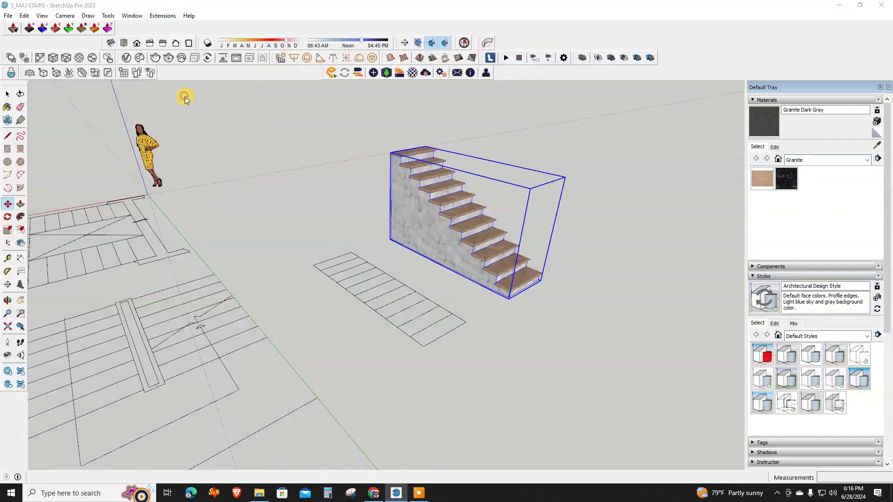
# Generate a Type B staircase with Stair Riser 6 on the outline
pyautogui.click(207, 185)
pyautogui.click(200, 194)
pyautogui.click(146, 139)
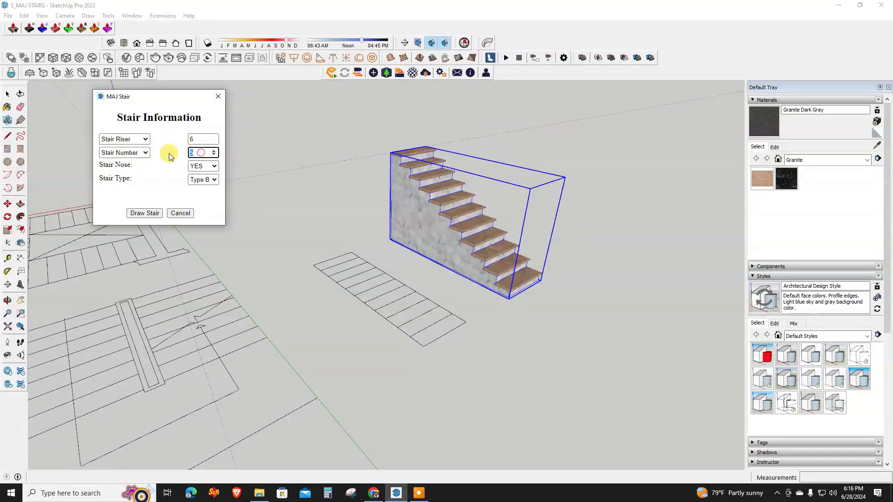
pyautogui.click(145, 213)
pyautogui.click(423, 346)
pyautogui.click(463, 322)
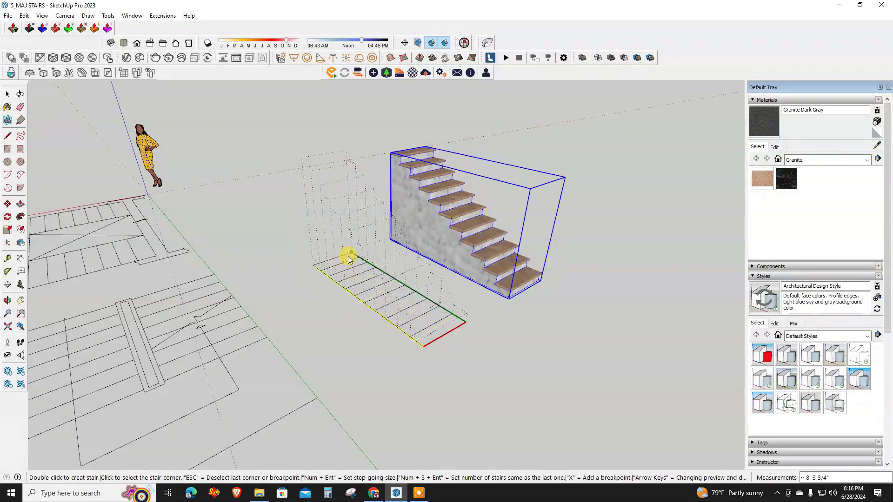
pyautogui.doubleClick(350, 252)
# Move the Type B staircase beside the first one
pyautogui.moveTo(350, 252)
pyautogui.mouseDown(button='middle')
pyautogui.moveTo(495, 216)
pyautogui.moveTo(460, 261)
pyautogui.moveTo(350, 174)
pyautogui.mouseUp(button='middle')
pyautogui.moveTo(442, 267)
pyautogui.mouseDown(button='middle')
pyautogui.moveTo(295, 256)
pyautogui.moveTo(415, 243)
pyautogui.mouseUp(button='middle')
pyautogui.scroll(-3, 399, 325)
pyautogui.press('m')
pyautogui.click(358, 348)
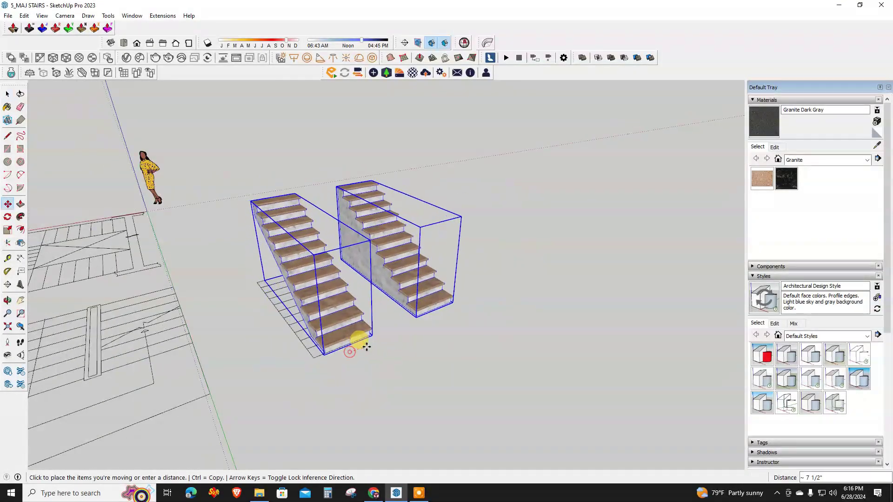
pyautogui.click(447, 317)
pyautogui.click(163, 16)
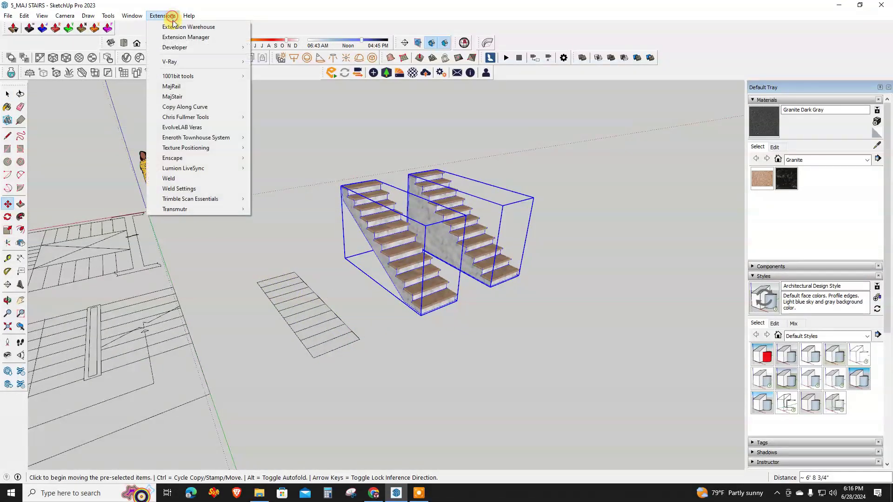
# Configure MajStair for Stair Riser 6, 11 steps and Type C
pyautogui.click(188, 95)
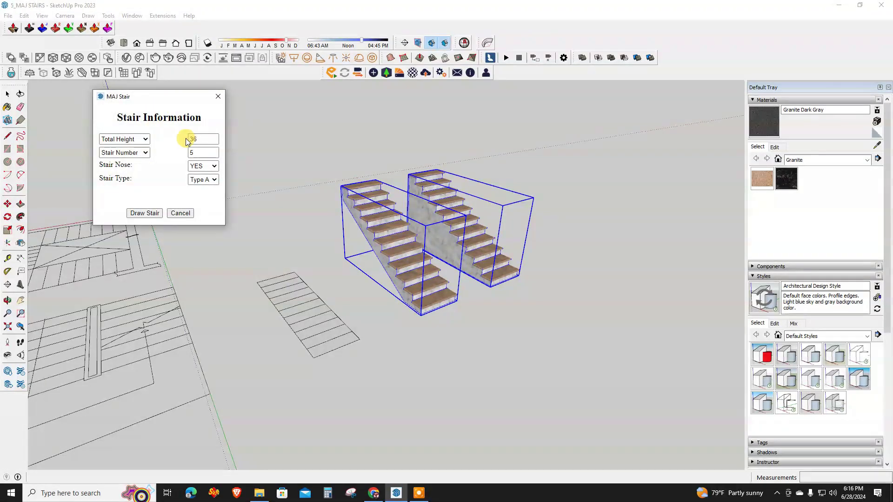
pyautogui.click(146, 136)
pyautogui.click(123, 153)
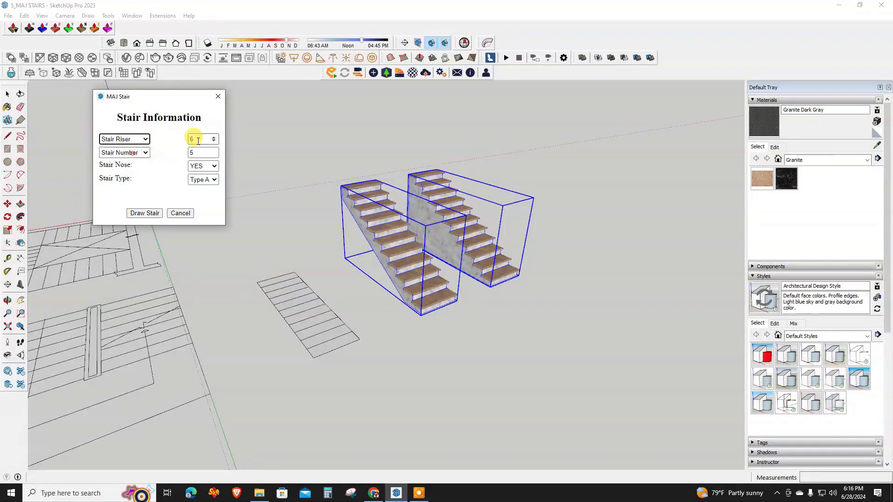
pyautogui.doubleClick(189, 154)
pyautogui.write('11')
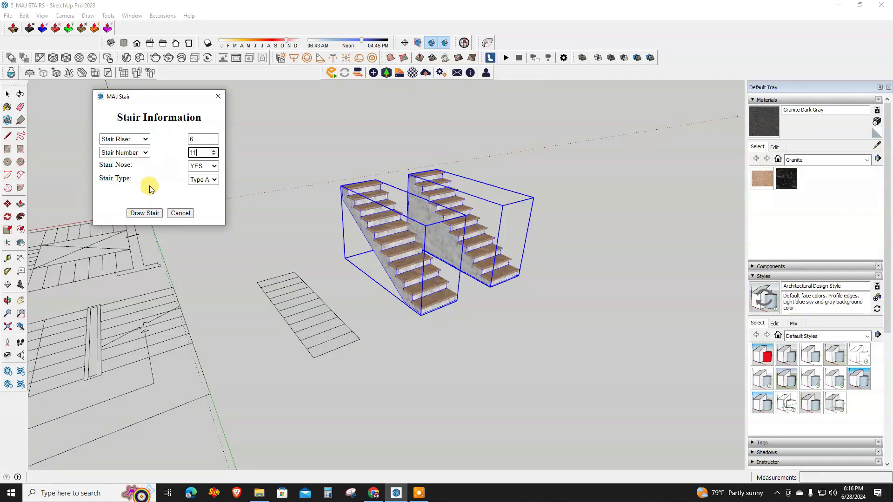
pyautogui.click(214, 180)
pyautogui.click(200, 205)
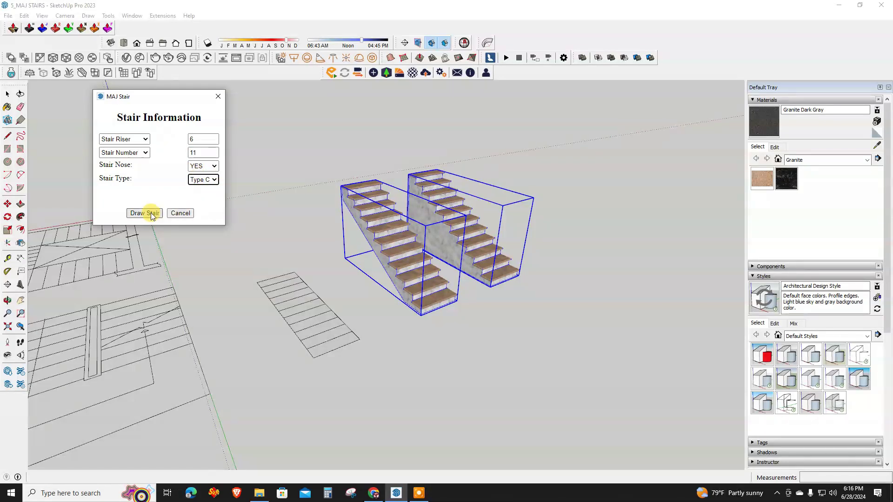
pyautogui.click(147, 213)
# Pick the outline's entrance corners and create the Type C staircase
pyautogui.click(316, 358)
pyautogui.click(350, 337)
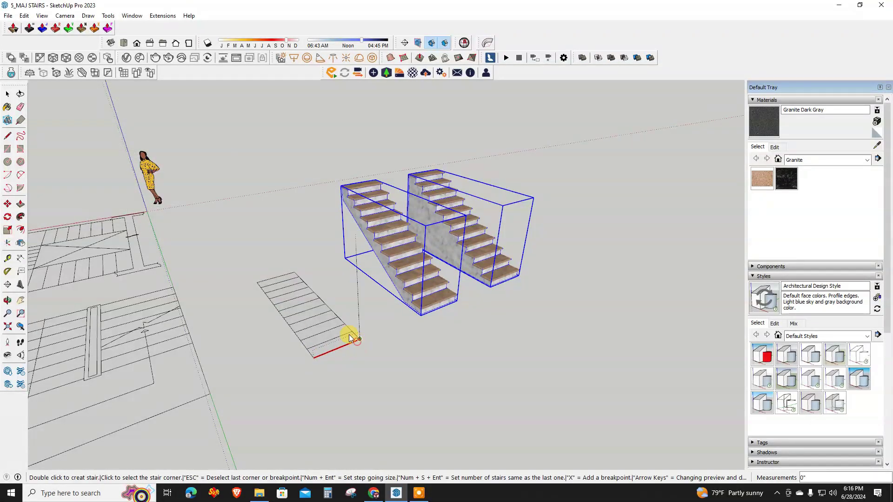
pyautogui.doubleClick(290, 270)
pyautogui.moveTo(289, 269)
pyautogui.mouseDown(button='middle')
pyautogui.moveTo(358, 264)
pyautogui.moveTo(459, 320)
pyautogui.mouseUp(button='middle')
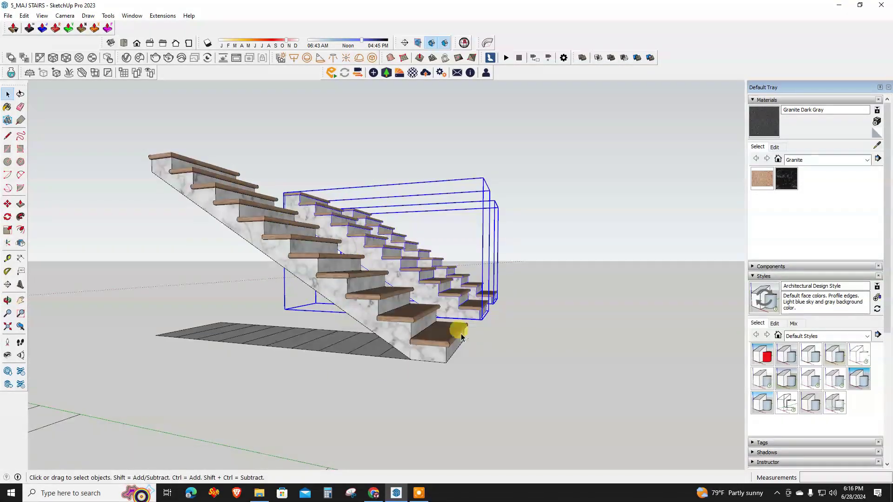
pyautogui.moveTo(453, 378)
pyautogui.mouseDown(button='middle')
pyautogui.moveTo(249, 215)
pyautogui.moveTo(289, 235)
pyautogui.moveTo(268, 275)
pyautogui.moveTo(365, 273)
pyautogui.mouseUp(button='middle')
pyautogui.scroll(-3, 330, 325)
# Move the Type C staircase to the right of the other two
pyautogui.press('m')
pyautogui.click(331, 325)
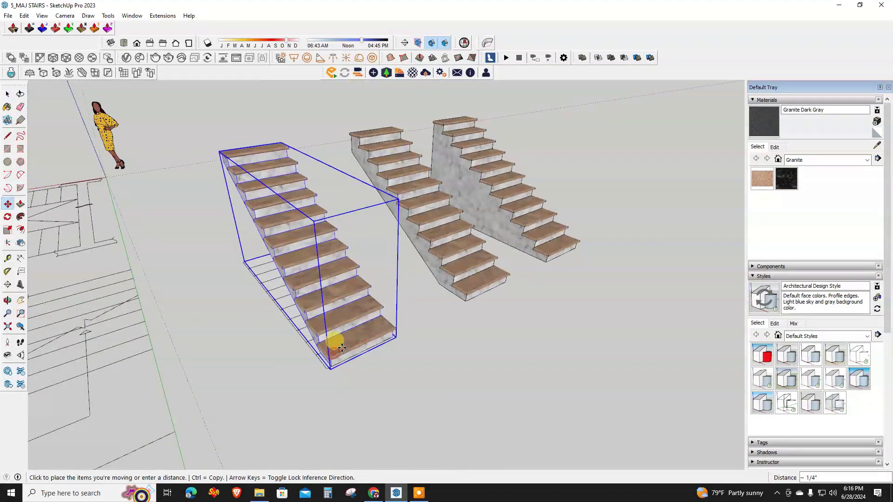
pyautogui.click(572, 249)
pyautogui.moveTo(572, 249); pyautogui.dragTo(424, 285, button='middle')
pyautogui.press('space')
pyautogui.click(162, 15)
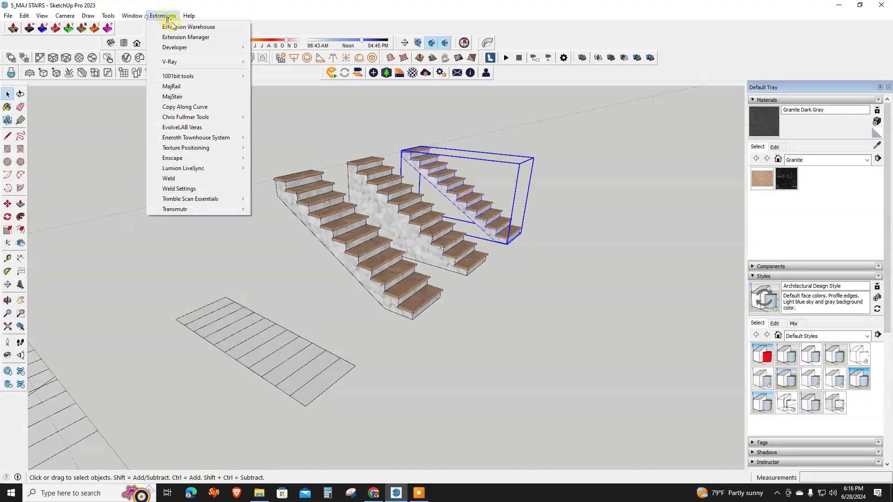
# Configure MajStair for a Type D stair in Stair Riser mode
pyautogui.click(186, 96)
pyautogui.click(214, 178)
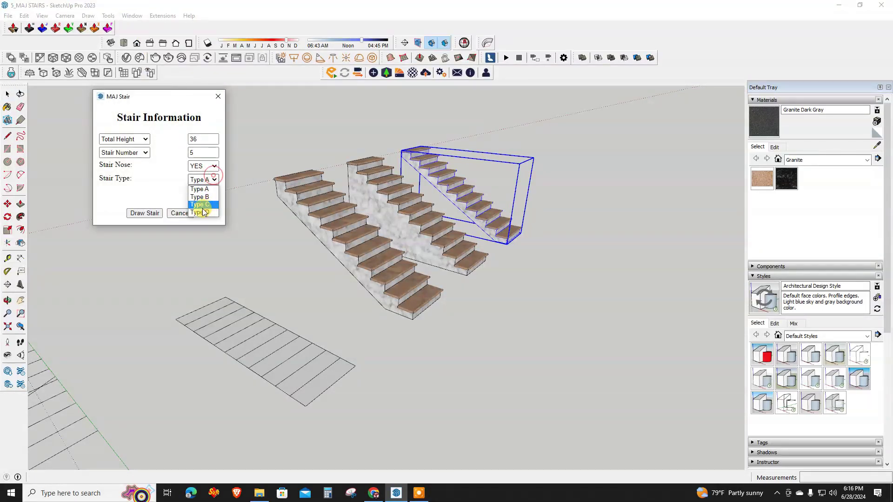
pyautogui.click(203, 213)
pyautogui.doubleClick(203, 138)
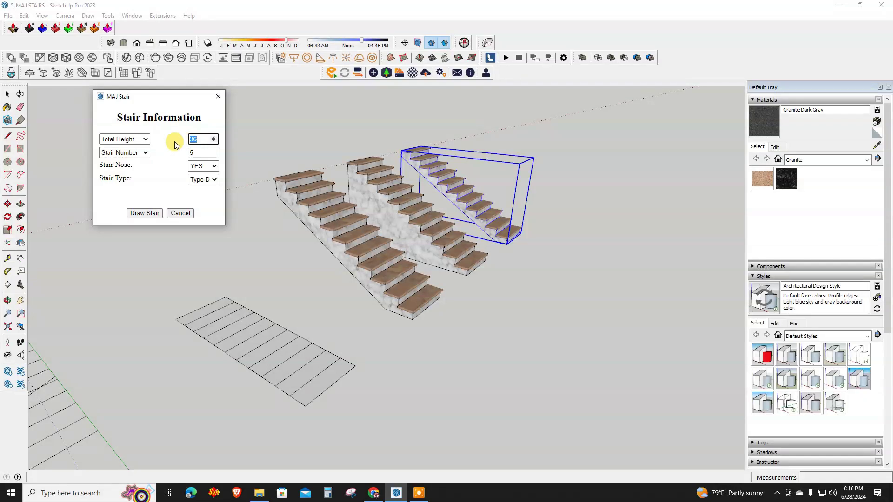
pyautogui.write('6')
pyautogui.click(140, 160)
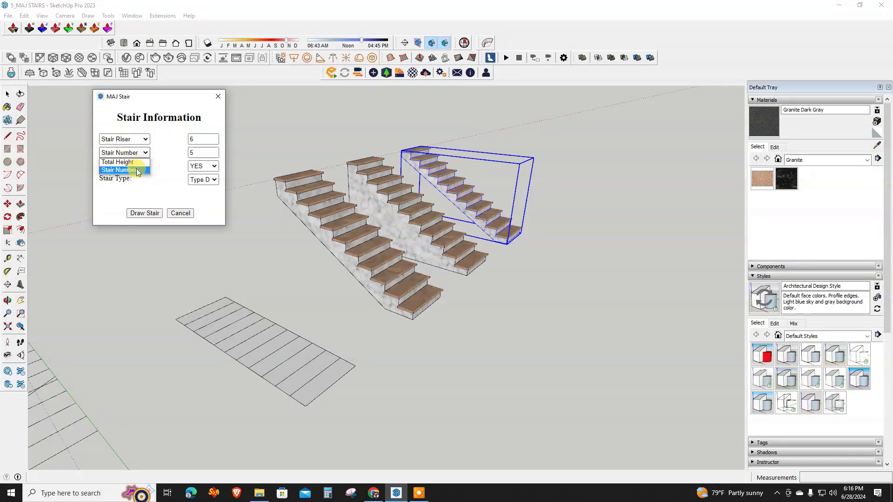
pyautogui.click(203, 152)
pyautogui.write('11')
pyautogui.click(144, 212)
# Pick the straight-flight outline's corners and create the floating-tread Type D stair
pyautogui.click(305, 405)
pyautogui.click(354, 367)
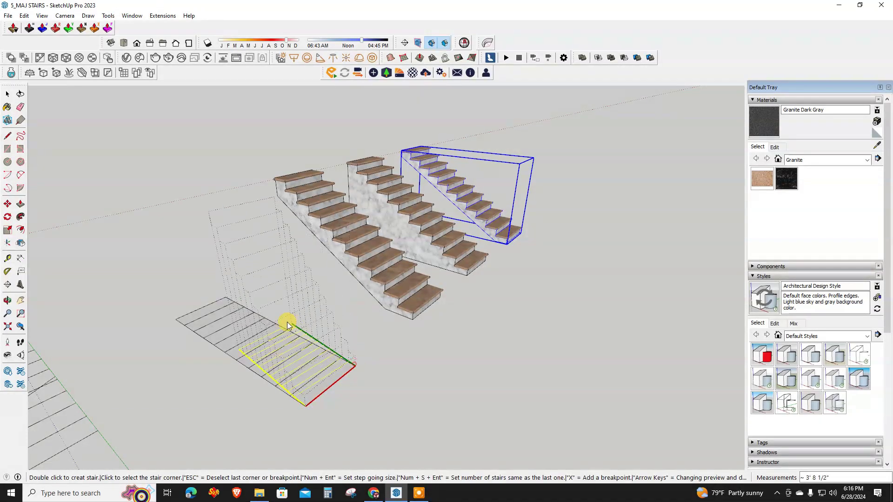
pyautogui.doubleClick(225, 294)
pyautogui.moveTo(247, 238)
pyautogui.mouseDown(button='middle')
pyautogui.moveTo(213, 258)
pyautogui.moveTo(208, 306)
pyautogui.mouseUp(button='middle')
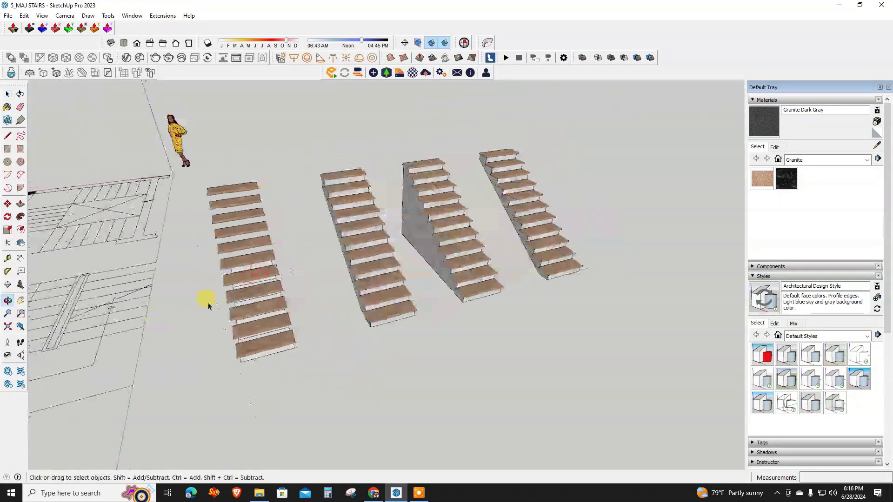
# Move the rightmost and second stairs into line beside the others
pyautogui.click(484, 200)
pyautogui.moveTo(398, 243)
pyautogui.mouseDown(button='middle')
pyautogui.moveTo(415, 255)
pyautogui.moveTo(345, 269)
pyautogui.moveTo(384, 306)
pyautogui.mouseUp(button='middle')
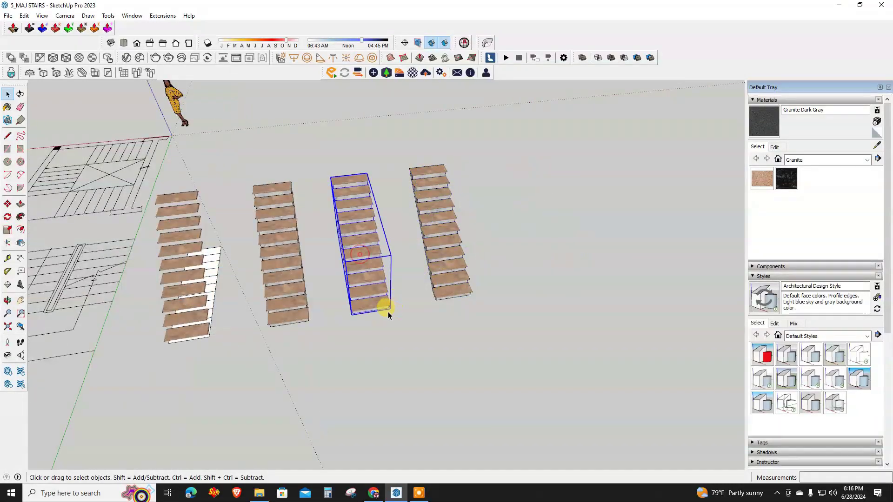
pyautogui.press('m')
pyautogui.click(370, 314)
pyautogui.click(582, 278)
pyautogui.press('space')
pyautogui.click(295, 279)
pyautogui.press('m')
pyautogui.click(279, 334)
pyautogui.click(567, 284)
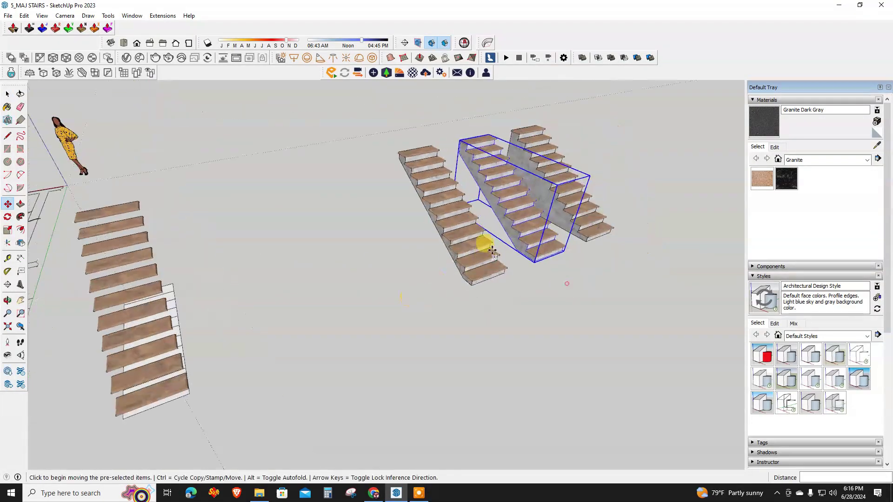
pyautogui.moveTo(479, 243); pyautogui.dragTo(475, 199, button='middle')
pyautogui.press('space')
# Move the left stair over beside the others and clear the selection
pyautogui.click(128, 329)
pyautogui.press('m')
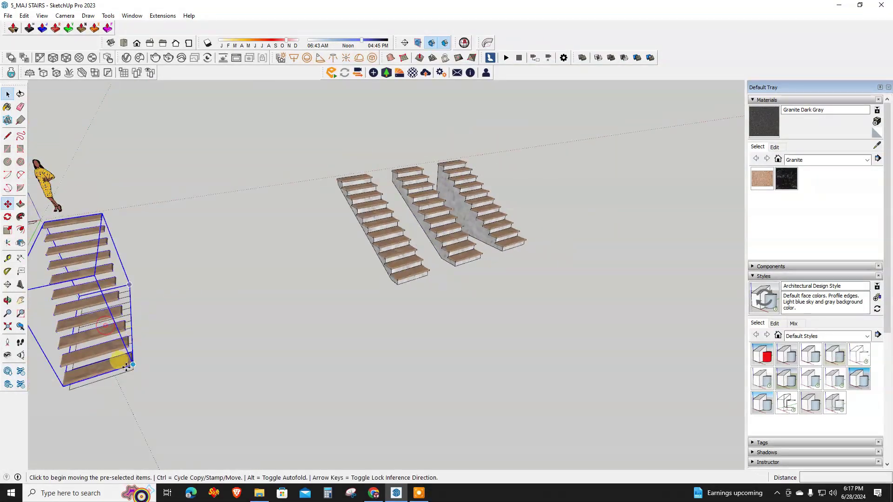
pyautogui.click(120, 356)
pyautogui.click(348, 325)
pyautogui.press('space')
pyautogui.moveTo(348, 325)
pyautogui.mouseDown(button='middle')
pyautogui.moveTo(480, 125)
pyautogui.moveTo(409, 200)
pyautogui.mouseUp(button='middle')
pyautogui.click(402, 286)
# Orbit and zoom in on the double-flight stair plan outline
pyautogui.moveTo(402, 286)
pyautogui.mouseDown(button='middle')
pyautogui.moveTo(399, 225)
pyautogui.moveTo(415, 234)
pyautogui.moveTo(373, 199)
pyautogui.moveTo(302, 230)
pyautogui.moveTo(343, 299)
pyautogui.mouseUp(button='middle')
pyautogui.scroll(-5, 470, 243)
pyautogui.moveTo(470, 244)
pyautogui.mouseDown(button='middle')
pyautogui.moveTo(534, 239)
pyautogui.moveTo(541, 291)
pyautogui.moveTo(313, 249)
pyautogui.moveTo(414, 273)
pyautogui.mouseUp(button='middle')
pyautogui.moveTo(319, 255); pyautogui.dragTo(390, 245, button='middle')
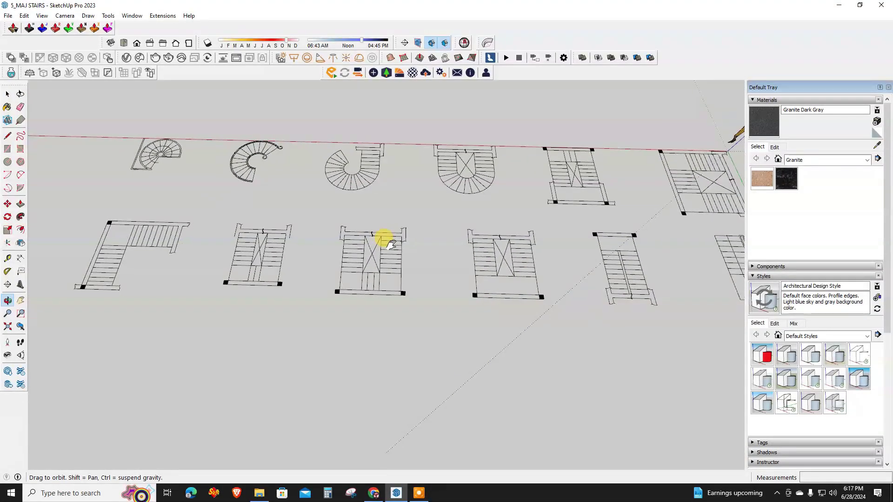
pyautogui.scroll(-3, 539, 255)
pyautogui.scroll(3, 592, 255)
pyautogui.scroll(3, 661, 261)
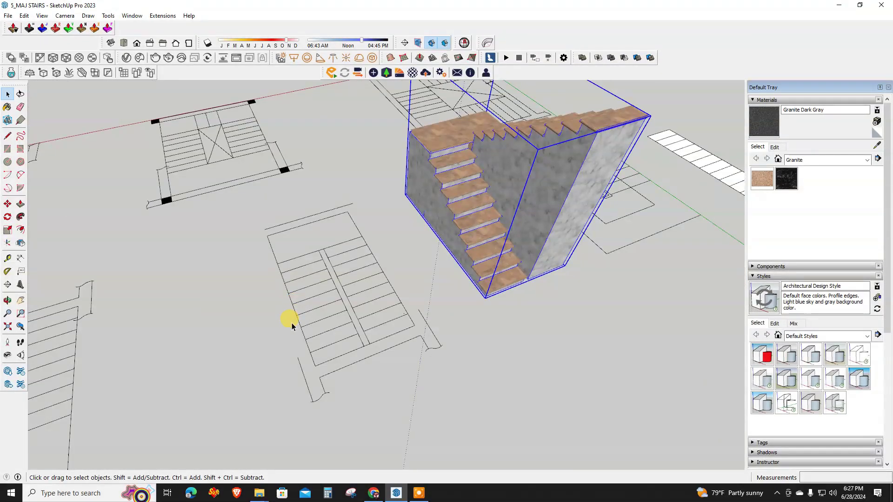
pyautogui.scroll(3, 294, 322)
pyautogui.scroll(1, 399, 254)
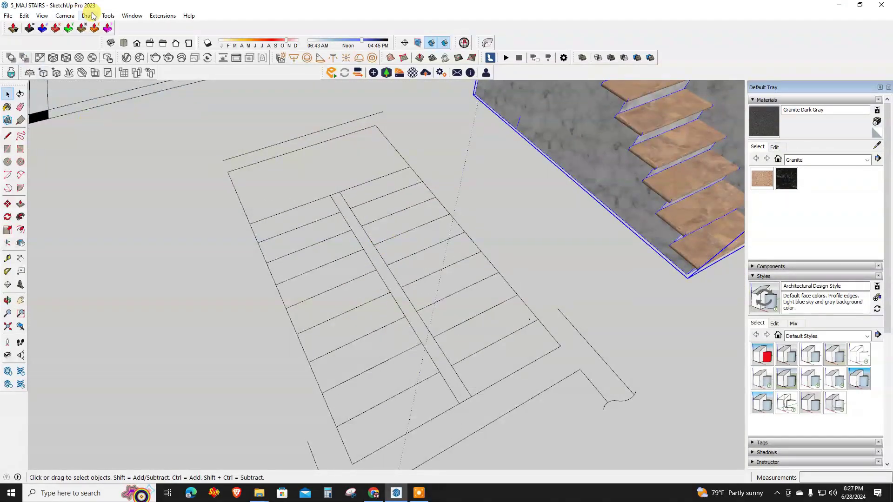
pyautogui.click(162, 16)
# Set MajStair to Stair Riser 6 with Stair Nose NO and start drawing
pyautogui.click(184, 97)
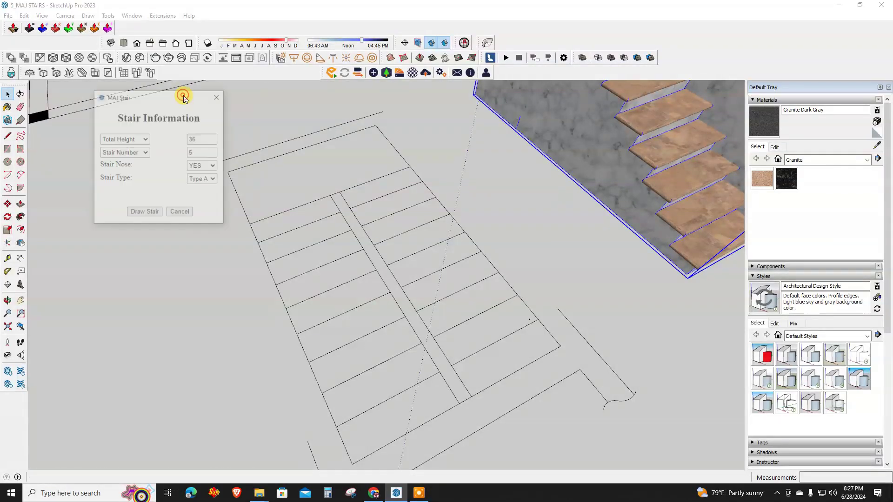
pyautogui.click(135, 139)
pyautogui.write('19')
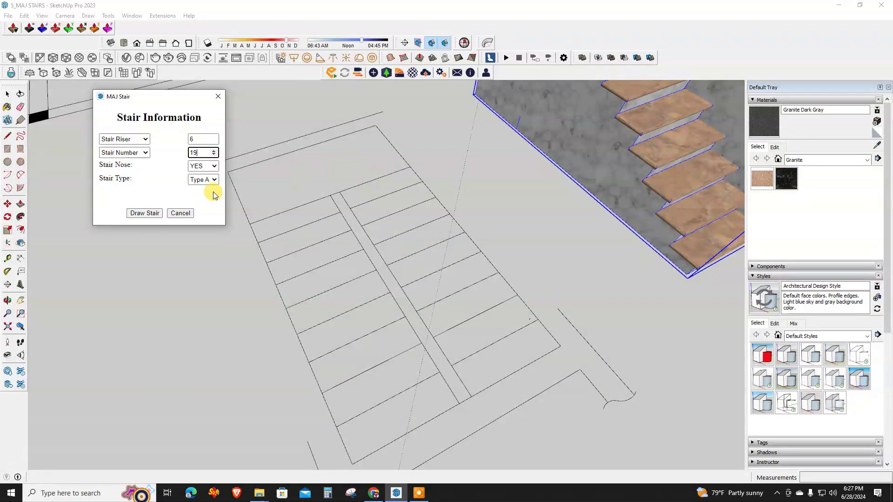
pyautogui.click(204, 179)
pyautogui.click(204, 166)
pyautogui.click(195, 184)
pyautogui.click(145, 213)
# Pick the first flight's two entrance corners on the double-flight plan
pyautogui.scroll(2, 349, 293)
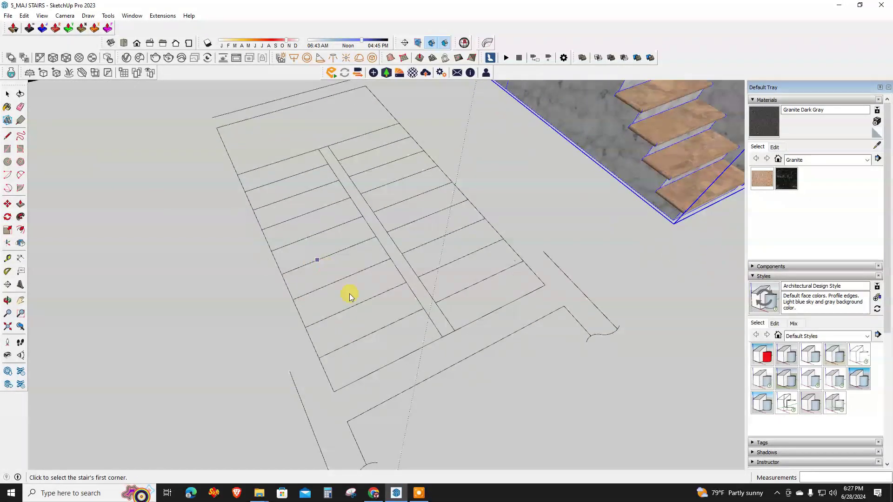
pyautogui.scroll(2, 453, 342)
pyautogui.click(469, 340)
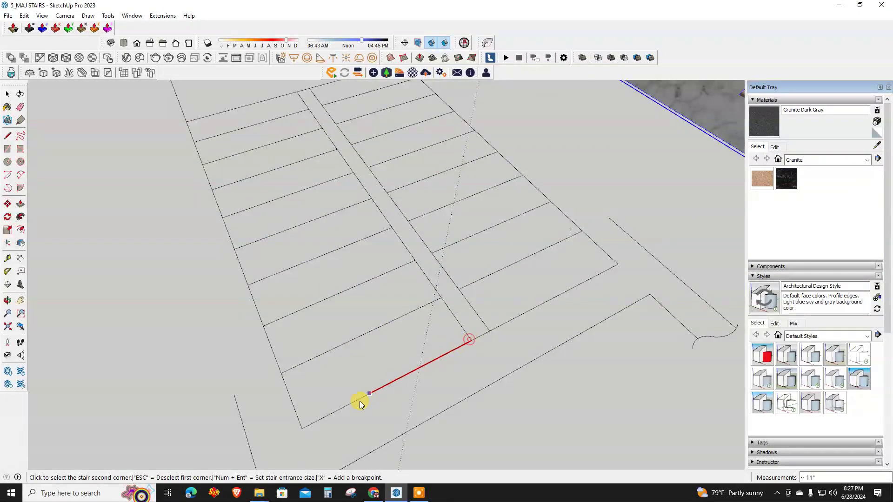
pyautogui.click(306, 426)
pyautogui.moveTo(303, 420)
pyautogui.mouseDown(button='middle')
pyautogui.moveTo(378, 378)
pyautogui.moveTo(464, 253)
pyautogui.mouseUp(button='middle')
pyautogui.scroll(2, 447, 286)
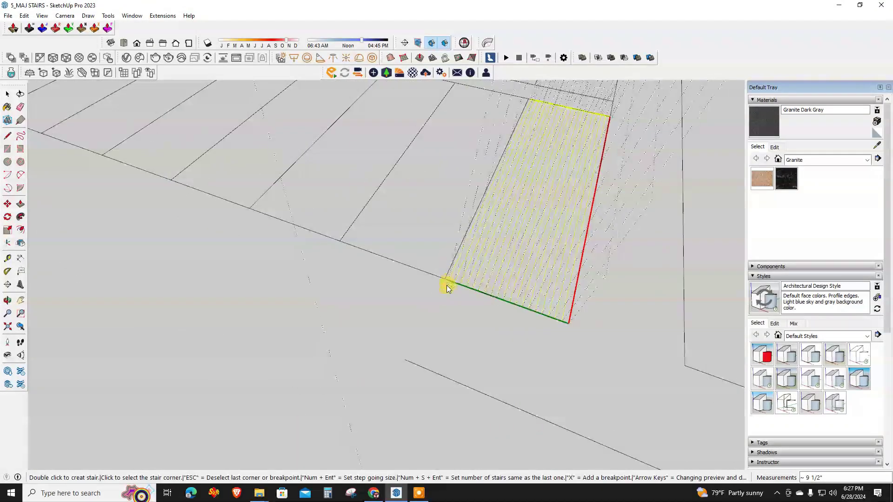
pyautogui.moveTo(341, 240)
pyautogui.mouseDown(button='middle')
pyautogui.moveTo(468, 321)
pyautogui.moveTo(399, 306)
pyautogui.moveTo(419, 353)
pyautogui.mouseUp(button='middle')
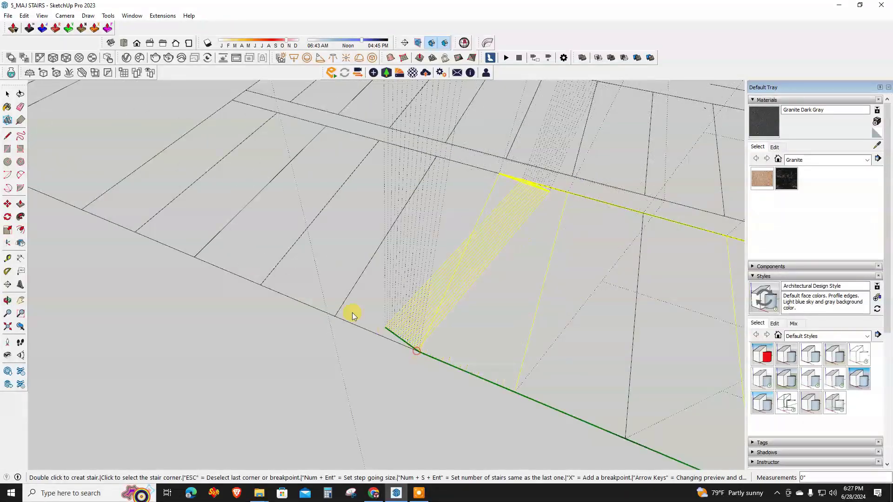
pyautogui.moveTo(264, 285)
pyautogui.mouseDown(button='middle')
pyautogui.moveTo(434, 353)
pyautogui.moveTo(361, 349)
pyautogui.mouseUp(button='middle')
pyautogui.moveTo(300, 333)
pyautogui.mouseDown(button='middle')
pyautogui.moveTo(299, 309)
pyautogui.moveTo(239, 285)
pyautogui.moveTo(379, 313)
pyautogui.mouseUp(button='middle')
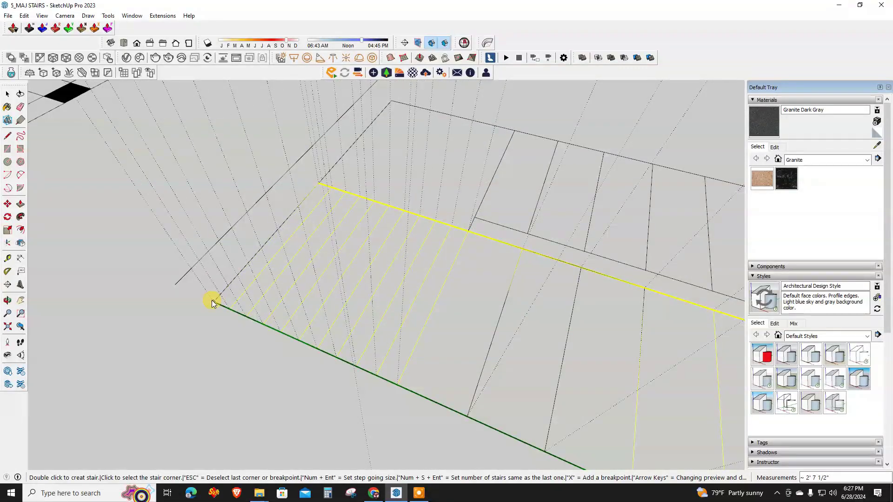
# Add the landing and second-flight points, then finish the two-flight stair
pyautogui.moveTo(213, 298)
pyautogui.mouseDown(button='middle')
pyautogui.moveTo(361, 160)
pyautogui.moveTo(315, 279)
pyautogui.moveTo(336, 227)
pyautogui.mouseUp(button='middle')
pyautogui.click(336, 226)
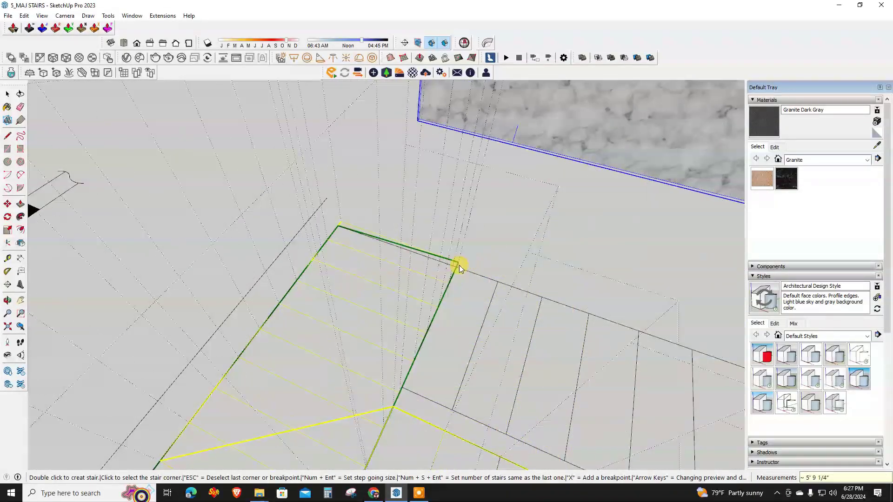
pyautogui.moveTo(456, 260)
pyautogui.mouseDown(button='middle')
pyautogui.moveTo(473, 259)
pyautogui.moveTo(349, 225)
pyautogui.mouseUp(button='middle')
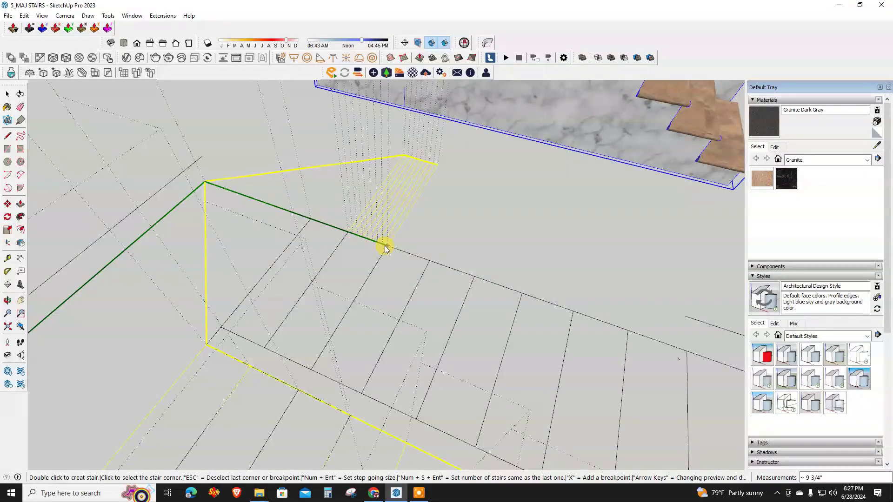
pyautogui.moveTo(429, 265); pyautogui.dragTo(329, 234, button='middle')
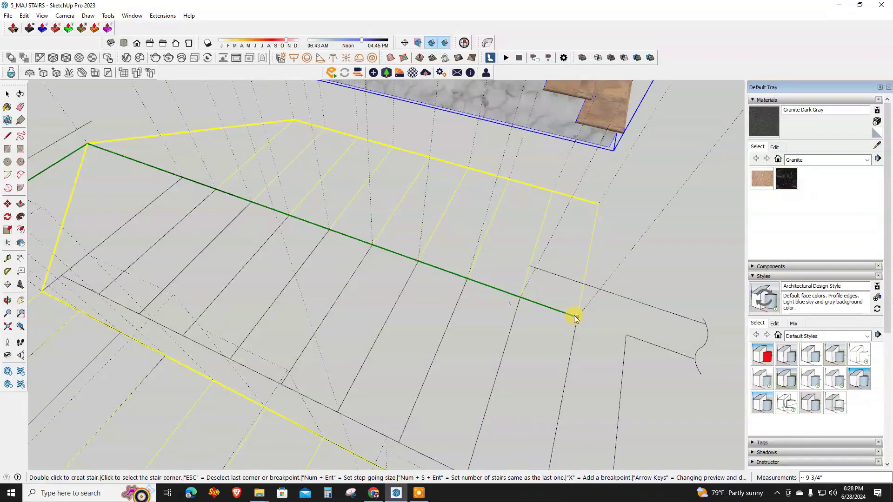
pyautogui.scroll(-2, 418, 139)
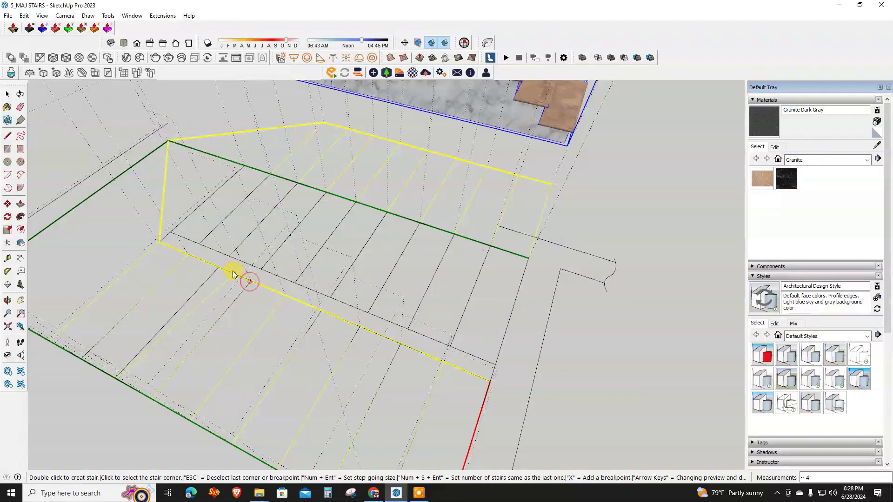
pyautogui.click(188, 254)
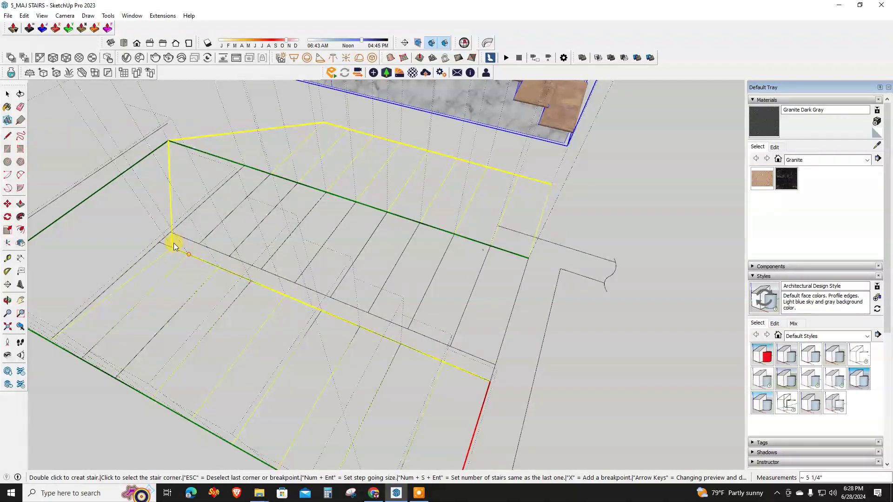
pyautogui.click(162, 243)
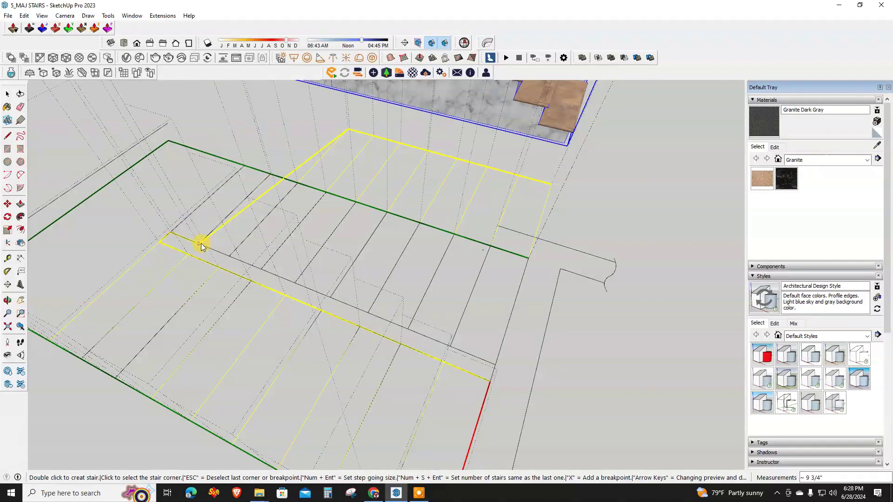
pyautogui.click(261, 268)
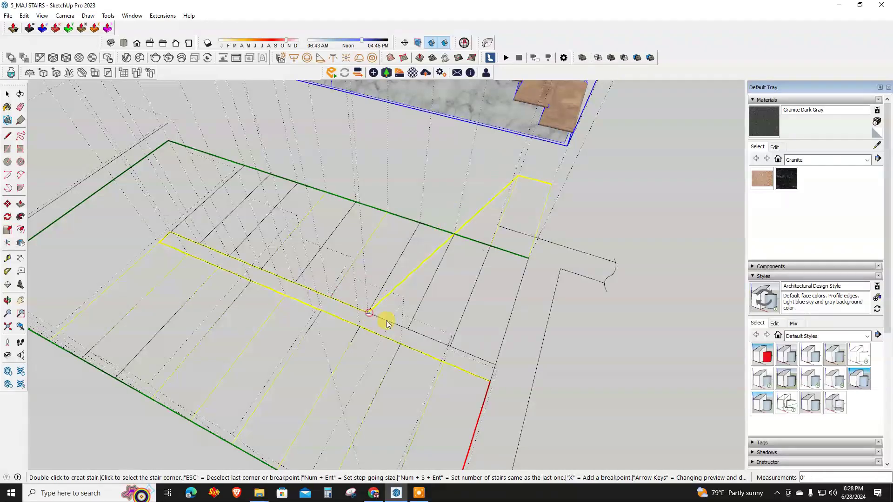
pyautogui.doubleClick(495, 362)
pyautogui.moveTo(493, 363)
pyautogui.mouseDown(button='middle')
pyautogui.moveTo(405, 283)
pyautogui.moveTo(506, 247)
pyautogui.moveTo(434, 293)
pyautogui.moveTo(548, 210)
pyautogui.moveTo(275, 243)
pyautogui.mouseUp(button='middle')
pyautogui.press('space')
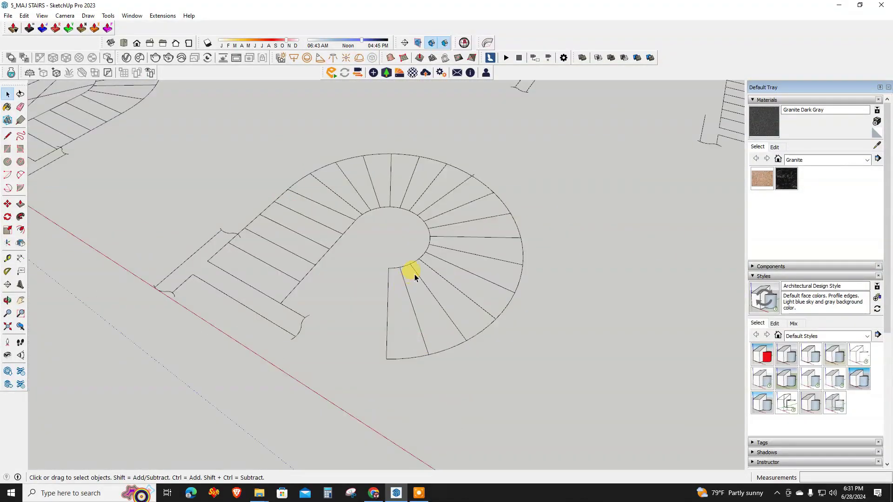
# Zoom in on the curved spiral stair plan outline
pyautogui.scroll(2, 341, 239)
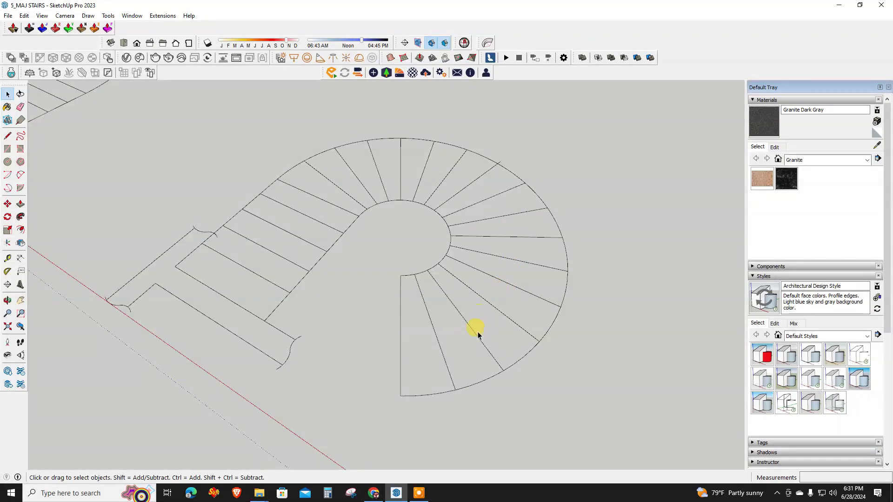
# Set MajStair to Stair Riser 6, 21 stairs, no nosing and Type C
pyautogui.click(160, 16)
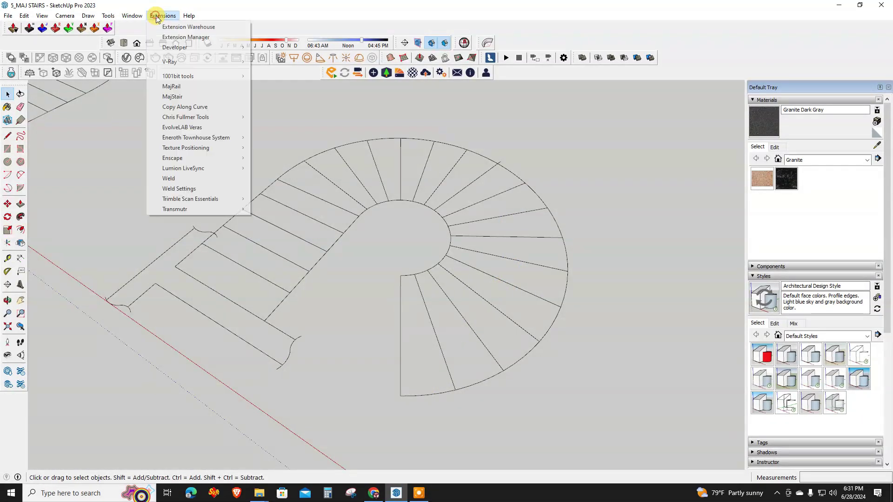
pyautogui.click(204, 97)
pyautogui.click(210, 181)
pyautogui.click(201, 195)
pyautogui.click(204, 166)
pyautogui.click(205, 184)
pyautogui.click(145, 139)
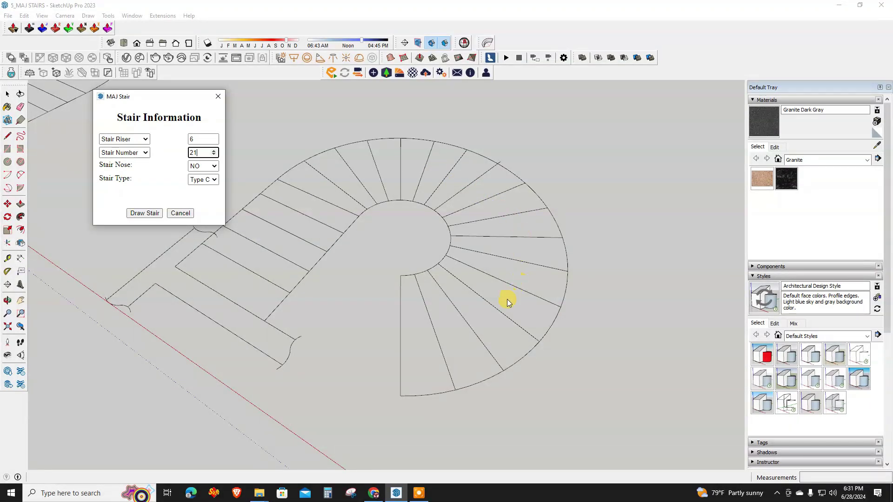
pyautogui.click(151, 214)
# Pick the two entrance corners on the spiral outline's straight flight
pyautogui.click(266, 320)
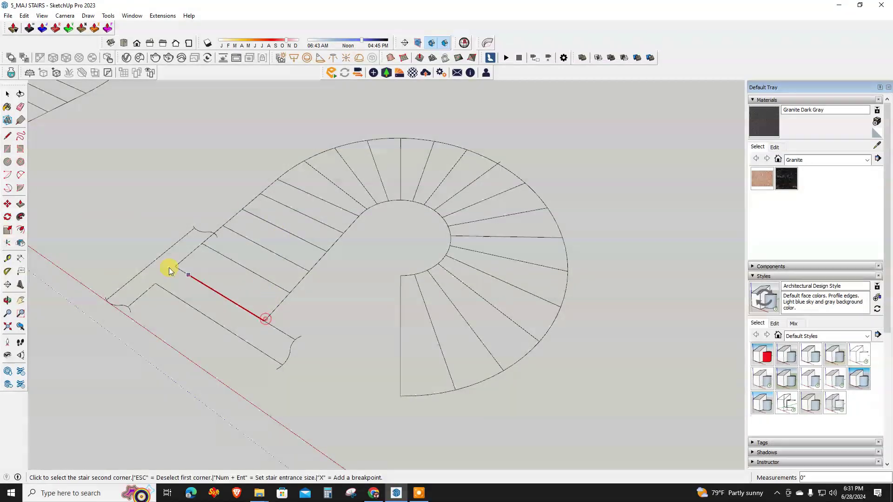
pyautogui.click(177, 267)
pyautogui.scroll(2, 184, 261)
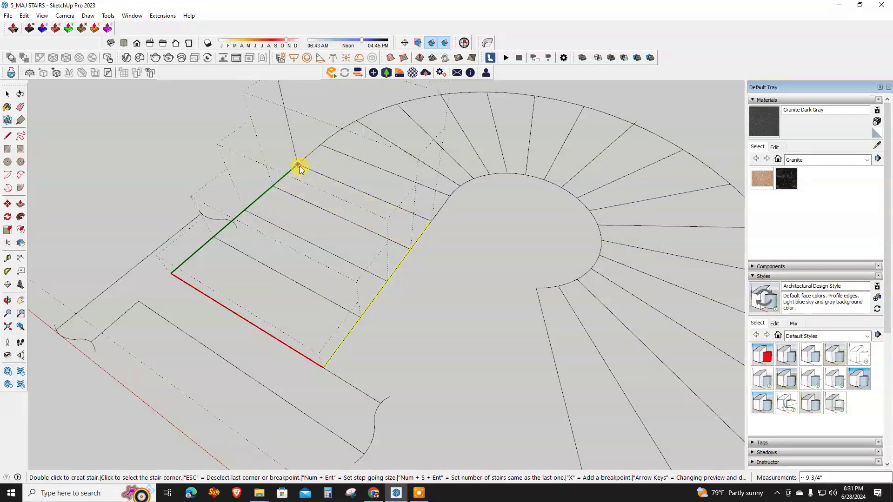
# Fix MajStair corners at the straight run's end and where the outer arc begins
pyautogui.click(320, 143)
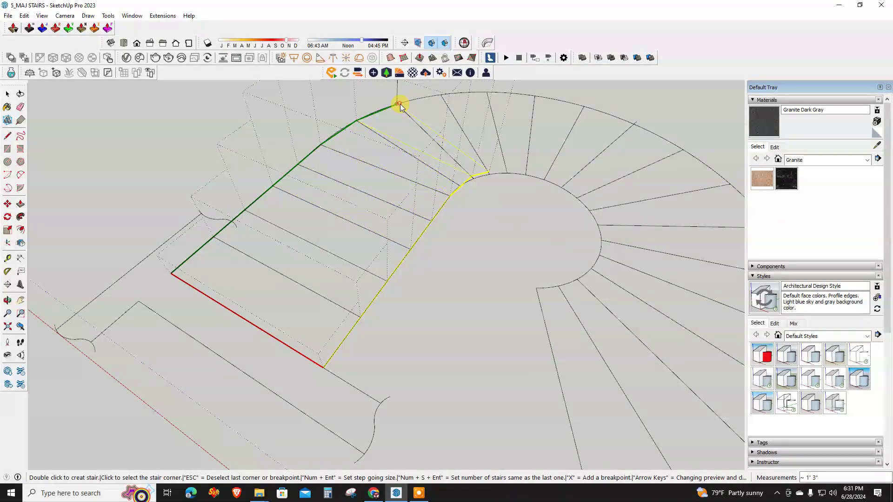
pyautogui.click(486, 95)
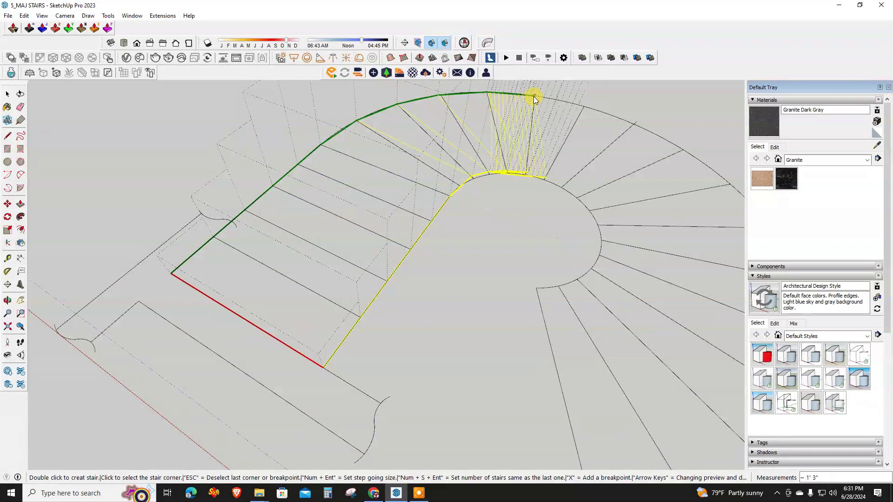
pyautogui.scroll(-1, 582, 107)
pyautogui.scroll(4, 599, 108)
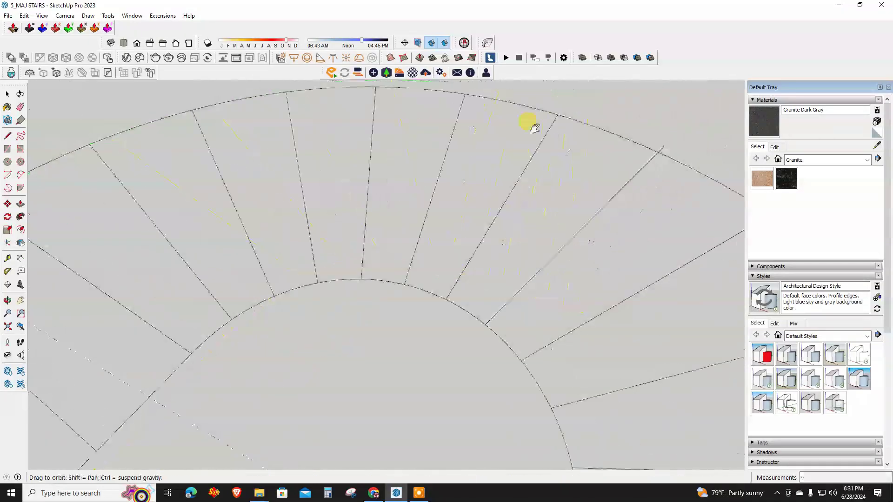
pyautogui.scroll(2, 528, 123)
pyautogui.scroll(2, 592, 187)
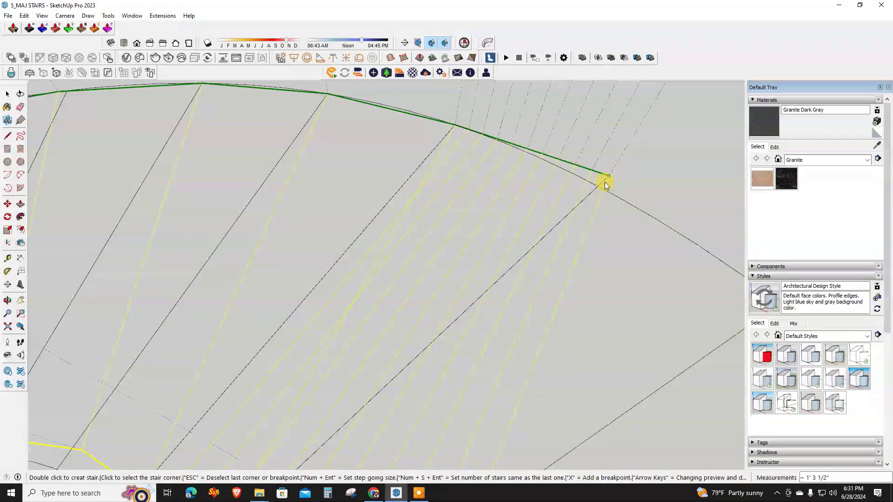
# Add the next corner along the outer arc, orbiting around toward the remaining outer vertices
pyautogui.moveTo(598, 188)
pyautogui.mouseDown(button='middle')
pyautogui.moveTo(379, 158)
pyautogui.moveTo(471, 171)
pyautogui.mouseUp(button='middle')
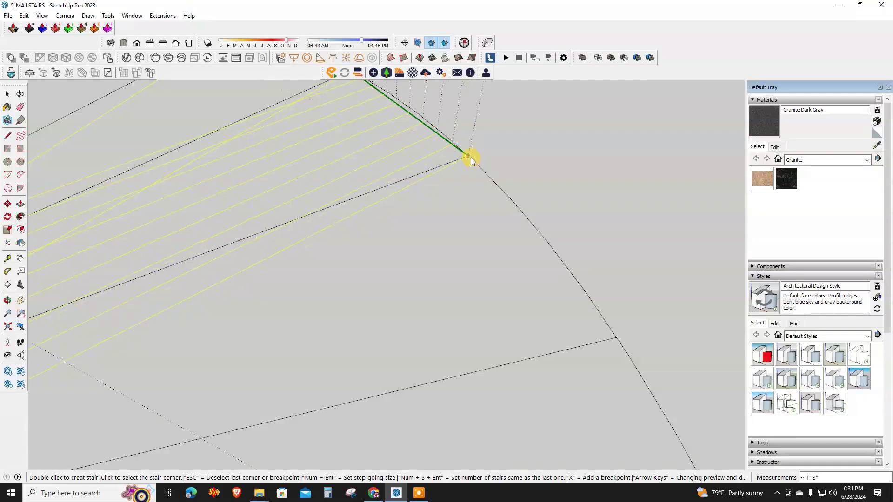
pyautogui.moveTo(597, 312)
pyautogui.mouseDown(button='middle')
pyautogui.moveTo(482, 203)
pyautogui.moveTo(493, 239)
pyautogui.moveTo(501, 197)
pyautogui.moveTo(485, 370)
pyautogui.moveTo(498, 255)
pyautogui.mouseUp(button='middle')
pyautogui.click(498, 252)
pyautogui.moveTo(471, 359)
pyautogui.mouseDown(button='middle')
pyautogui.moveTo(470, 256)
pyautogui.moveTo(422, 295)
pyautogui.moveTo(443, 253)
pyautogui.mouseUp(button='middle')
pyautogui.moveTo(484, 216)
pyautogui.mouseDown(button='middle')
pyautogui.moveTo(505, 249)
pyautogui.moveTo(505, 273)
pyautogui.mouseUp(button='middle')
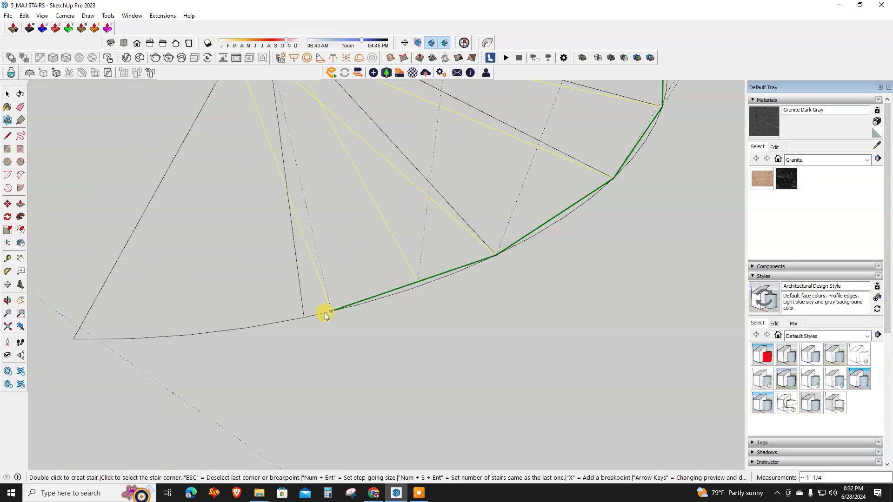
pyautogui.moveTo(302, 317)
pyautogui.mouseDown(button='middle')
pyautogui.moveTo(295, 273)
pyautogui.moveTo(350, 333)
pyautogui.mouseUp(button='middle')
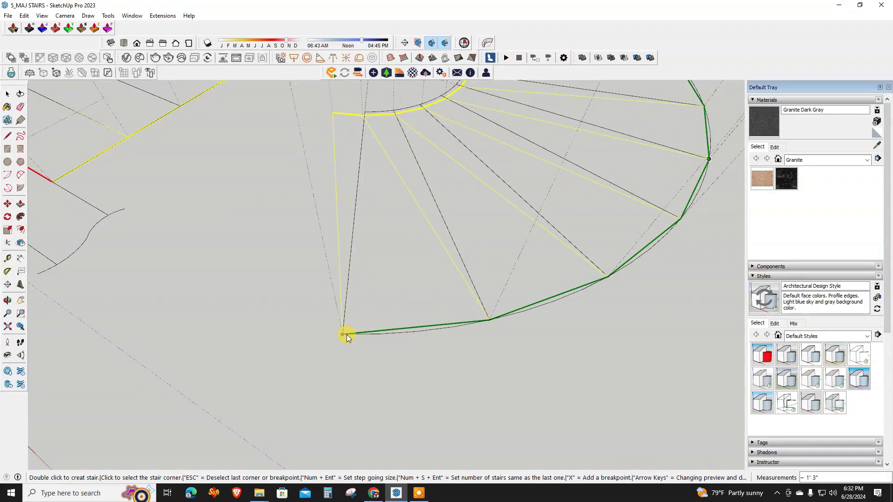
pyautogui.scroll(-3, 349, 193)
pyautogui.scroll(-3, 316, 198)
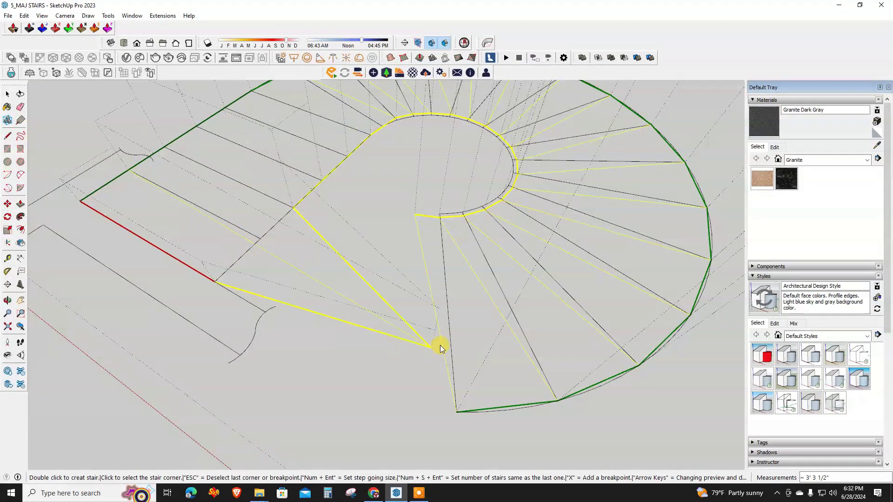
pyautogui.scroll(2, 260, 298)
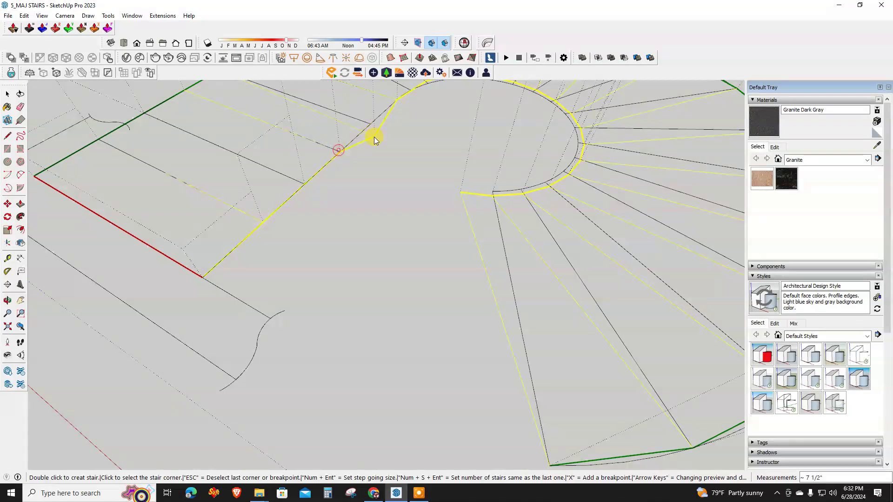
# Fix the first two corners on the spiral's inner arc
pyautogui.keyDown('shift'); pyautogui.moveTo(369, 136); pyautogui.dragTo(298, 295, button='middle'); pyautogui.keyUp('shift')
pyautogui.click(290, 292)
pyautogui.scroll(2, 290, 291)
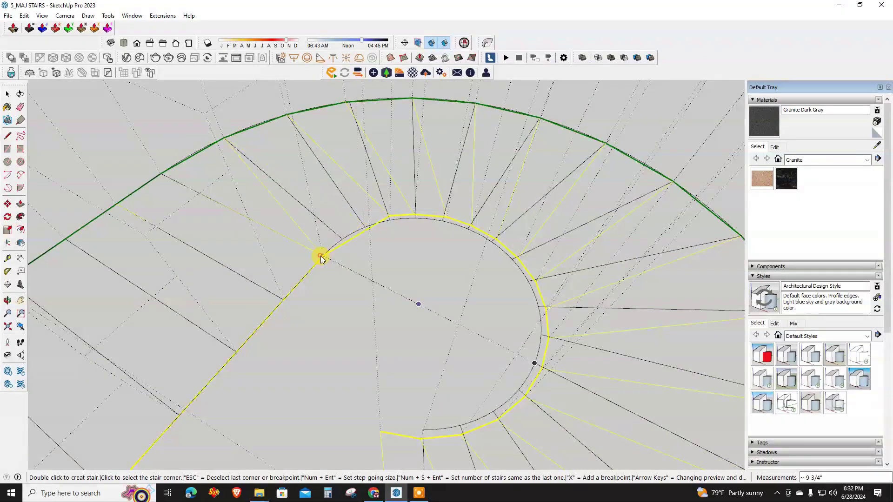
pyautogui.scroll(2, 325, 251)
pyautogui.scroll(1, 344, 237)
pyautogui.scroll(1, 361, 229)
pyautogui.scroll(1, 331, 233)
pyautogui.click(321, 248)
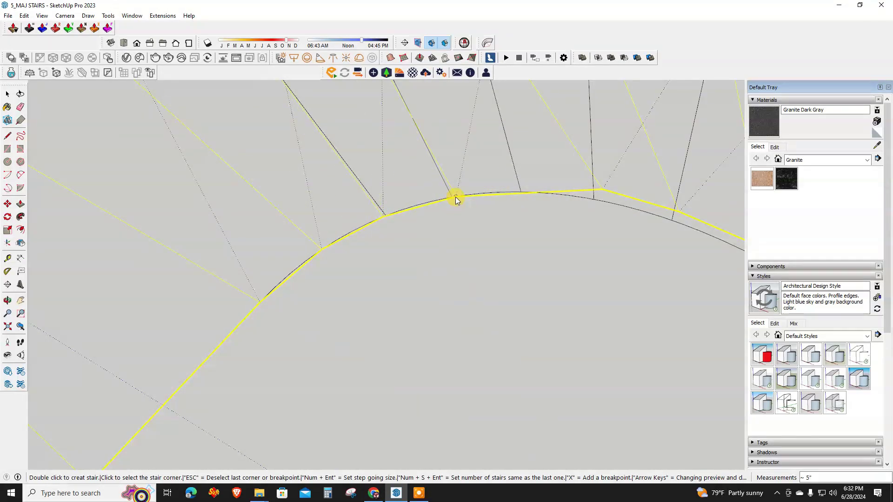
# Add the following inner arc corners, orbiting to reach the remaining vertices
pyautogui.moveTo(451, 196)
pyautogui.mouseDown(button='middle')
pyautogui.moveTo(386, 249)
pyautogui.moveTo(361, 251)
pyautogui.mouseUp(button='middle')
pyautogui.click(353, 250)
pyautogui.click(424, 256)
pyautogui.click(495, 280)
pyautogui.scroll(1, 496, 281)
pyautogui.scroll(1, 479, 255)
pyautogui.scroll(1, 534, 323)
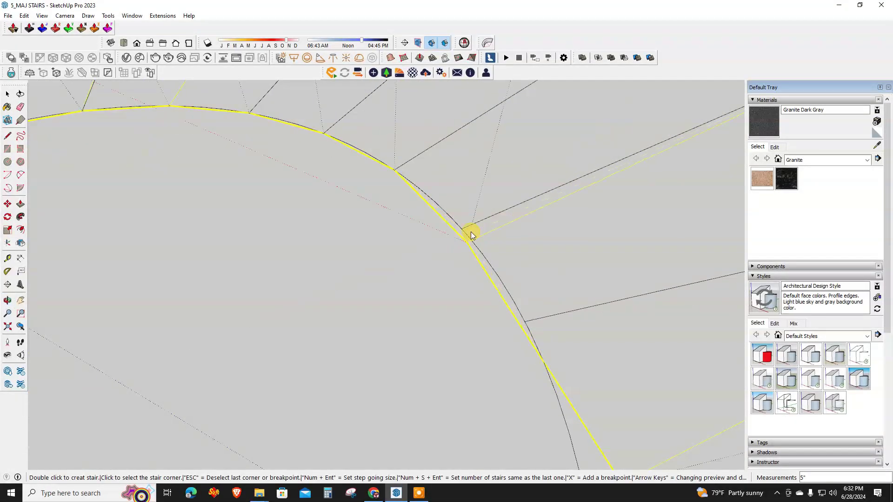
pyautogui.moveTo(464, 227)
pyautogui.mouseDown(button='middle')
pyautogui.moveTo(487, 376)
pyautogui.moveTo(461, 258)
pyautogui.moveTo(443, 227)
pyautogui.moveTo(410, 336)
pyautogui.moveTo(417, 261)
pyautogui.moveTo(339, 349)
pyautogui.moveTo(405, 265)
pyautogui.mouseUp(button='middle')
pyautogui.moveTo(301, 324)
pyautogui.mouseDown(button='middle')
pyautogui.moveTo(354, 295)
pyautogui.moveTo(279, 315)
pyautogui.moveTo(406, 256)
pyautogui.mouseUp(button='middle')
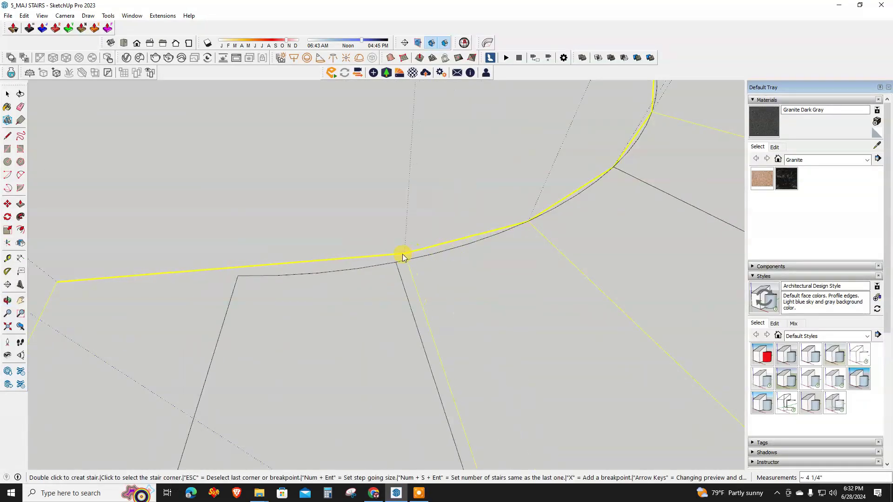
# Finish the trace to generate the marble spiral staircase, inspect it, and select it
pyautogui.press('Escape')
pyautogui.moveTo(239, 277)
pyautogui.mouseDown(button='middle')
pyautogui.moveTo(373, 298)
pyautogui.moveTo(555, 283)
pyautogui.moveTo(503, 311)
pyautogui.moveTo(413, 263)
pyautogui.moveTo(552, 235)
pyautogui.moveTo(424, 150)
pyautogui.mouseUp(button='middle')
pyautogui.scroll(-5, 375, 324)
pyautogui.scroll(-5, 389, 319)
pyautogui.scroll(5, 419, 181)
pyautogui.moveTo(419, 181)
pyautogui.mouseDown(button='middle')
pyautogui.moveTo(403, 193)
pyautogui.moveTo(299, 172)
pyautogui.moveTo(305, 144)
pyautogui.mouseUp(button='middle')
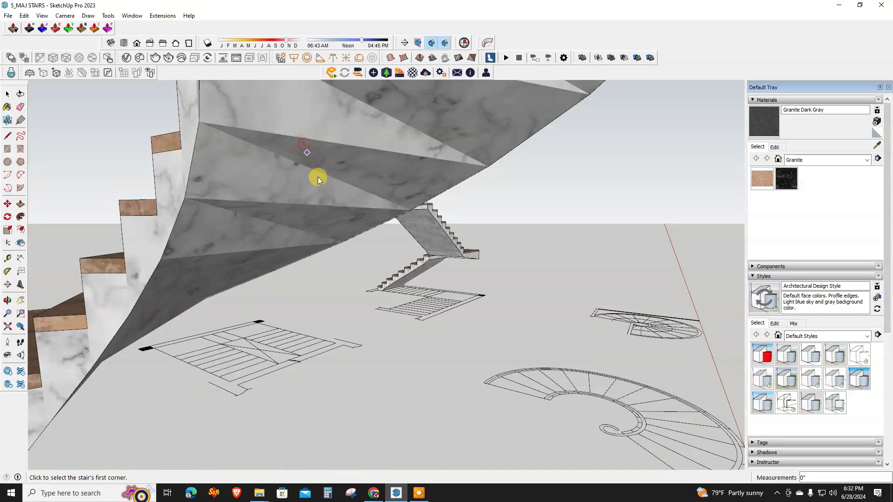
pyautogui.press('space')
pyautogui.scroll(-3, 326, 186)
pyautogui.click(342, 166)
# Smooth the spiral stair's edges at 79° angle between normals, then select the stair
pyautogui.rightClick(352, 139)
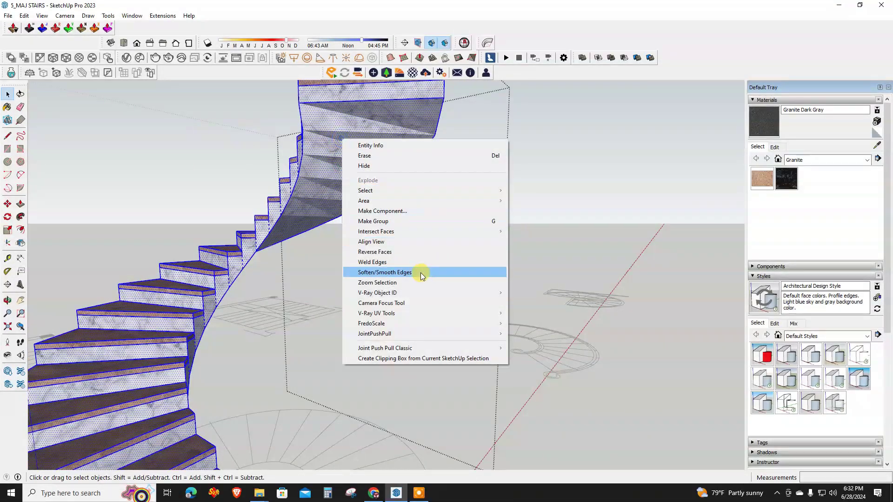
pyautogui.click(418, 273)
pyautogui.moveTo(767, 415); pyautogui.dragTo(808, 414)
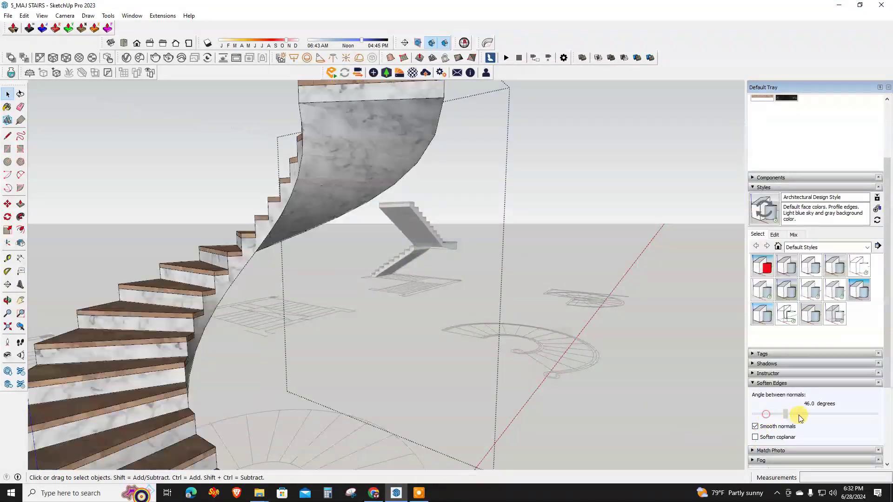
pyautogui.scroll(-5, 433, 343)
pyautogui.moveTo(403, 303)
pyautogui.mouseDown(button='middle')
pyautogui.moveTo(113, 126)
pyautogui.moveTo(473, 217)
pyautogui.moveTo(596, 361)
pyautogui.moveTo(515, 284)
pyautogui.moveTo(418, 323)
pyautogui.moveTo(295, 303)
pyautogui.moveTo(235, 239)
pyautogui.mouseUp(button='middle')
pyautogui.click(235, 239)
pyautogui.moveTo(371, 203)
pyautogui.mouseDown(button='middle')
pyautogui.moveTo(180, 303)
pyautogui.moveTo(488, 291)
pyautogui.moveTo(221, 273)
pyautogui.moveTo(275, 239)
pyautogui.mouseUp(button='middle')
# Move the spiral stair to a new spot away from its plan
pyautogui.press('m')
pyautogui.click(250, 200)
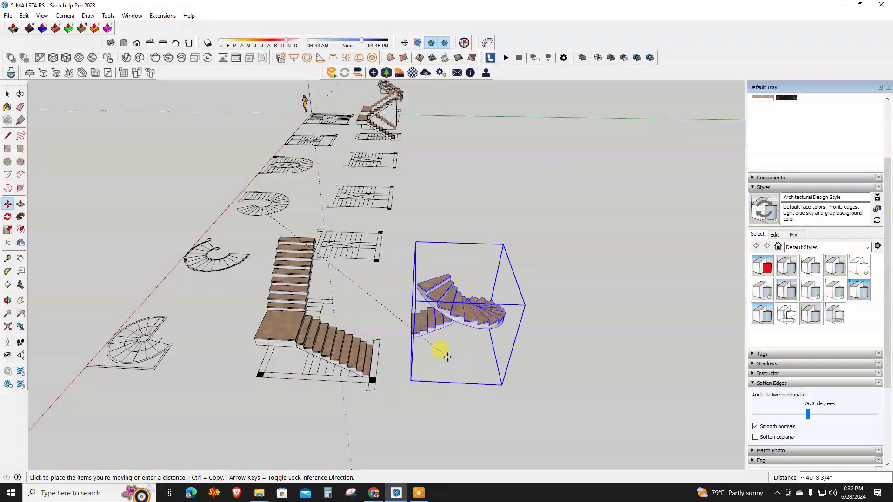
pyautogui.scroll(3, 446, 356)
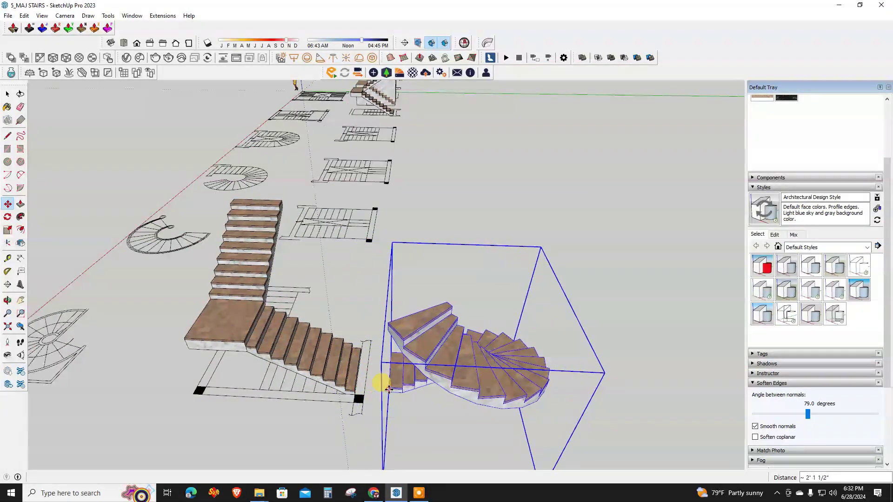
pyautogui.click(388, 390)
pyautogui.press('space')
pyautogui.scroll(-3, 391, 363)
pyautogui.moveTo(375, 144)
pyautogui.mouseDown(button='middle')
pyautogui.moveTo(316, 224)
pyautogui.moveTo(371, 201)
pyautogui.moveTo(399, 235)
pyautogui.moveTo(425, 239)
pyautogui.mouseUp(button='middle')
# Select and move the L-shaped stair next to the spiral stair
pyautogui.click(371, 201)
pyautogui.press('m')
pyautogui.scroll(-3, 355, 201)
pyautogui.click(429, 240)
pyautogui.click(424, 239)
pyautogui.press('Escape')
pyautogui.moveTo(538, 253)
pyautogui.mouseDown(button='middle')
pyautogui.moveTo(437, 321)
pyautogui.moveTo(369, 214)
pyautogui.moveTo(375, 129)
pyautogui.moveTo(359, 214)
pyautogui.mouseUp(button='middle')
pyautogui.press('space')
# Select both straight flights and move them beside the other stairs
pyautogui.scroll(3, 339, 234)
pyautogui.click(339, 234)
pyautogui.keyDown('ctrl'); pyautogui.click(323, 269); pyautogui.keyUp('ctrl')
pyautogui.press('m')
pyautogui.scroll(-3, 467, 370)
pyautogui.scroll(-3, 466, 370)
pyautogui.moveTo(409, 236)
pyautogui.mouseDown(button='middle')
pyautogui.moveTo(464, 261)
pyautogui.moveTo(465, 428)
pyautogui.mouseUp(button='middle')
pyautogui.scroll(2, 414, 352)
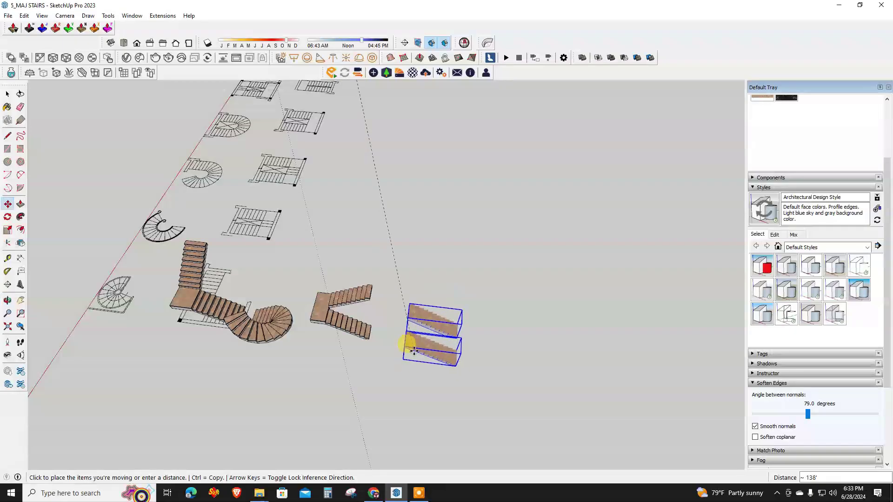
pyautogui.click(414, 351)
pyautogui.press('space')
pyautogui.moveTo(414, 352)
pyautogui.mouseDown(button='middle')
pyautogui.moveTo(319, 286)
pyautogui.moveTo(476, 302)
pyautogui.moveTo(443, 390)
pyautogui.moveTo(783, 295)
pyautogui.moveTo(449, 295)
pyautogui.moveTo(889, 328)
pyautogui.moveTo(579, 303)
pyautogui.moveTo(594, 333)
pyautogui.moveTo(572, 319)
pyautogui.mouseUp(button='middle')
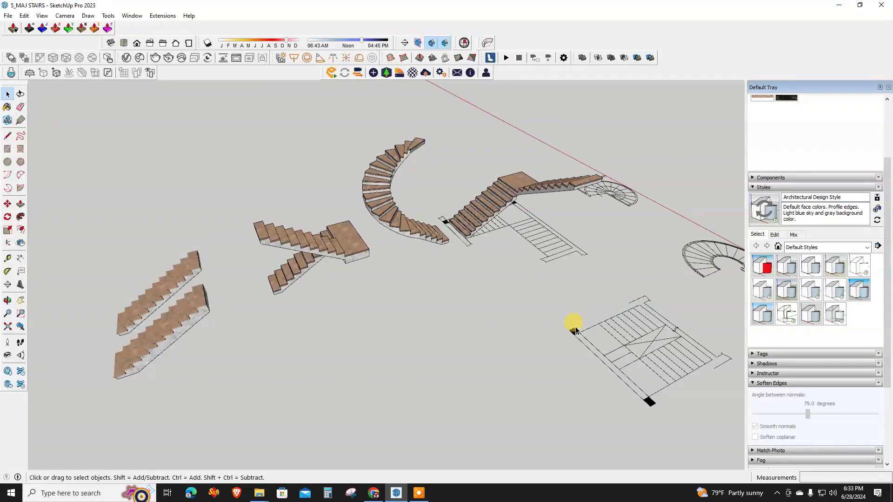